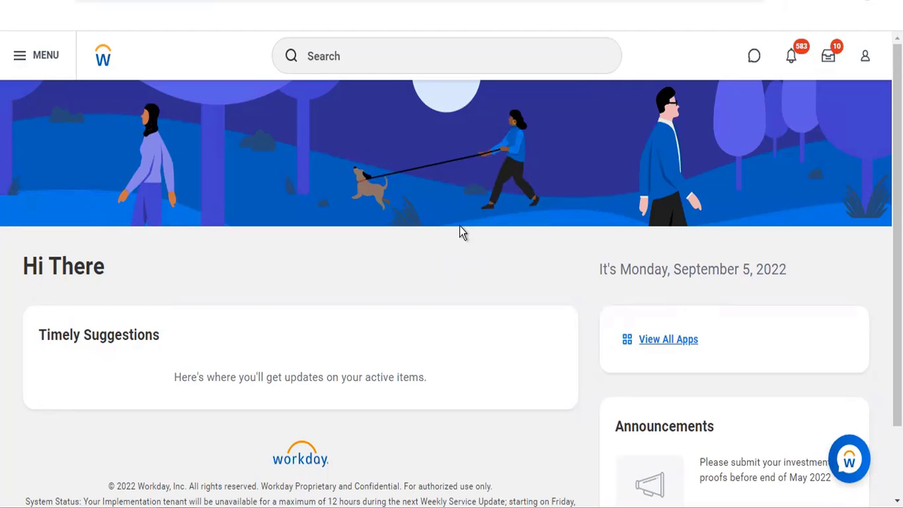
# - Find and open the Launch Calibration task and show the choices for its Top Level Organization
pyautogui.click(398, 55)
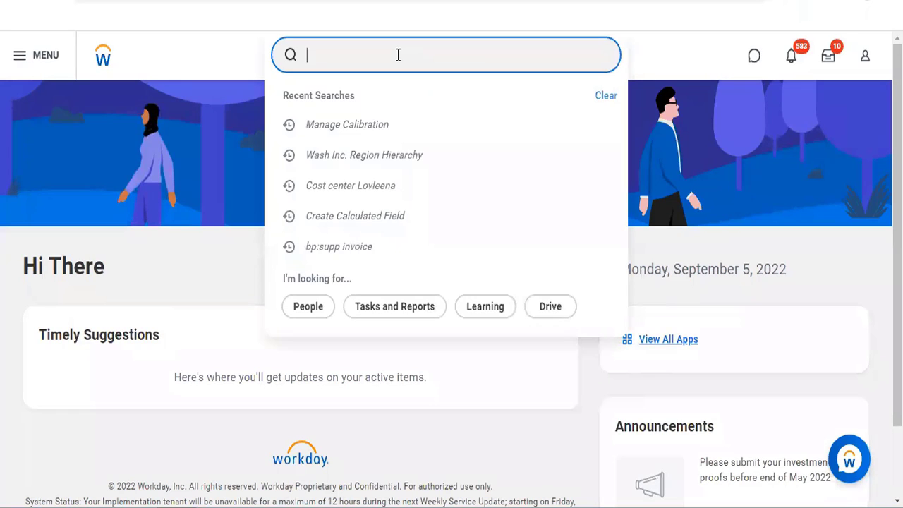
pyautogui.write('launch cal')
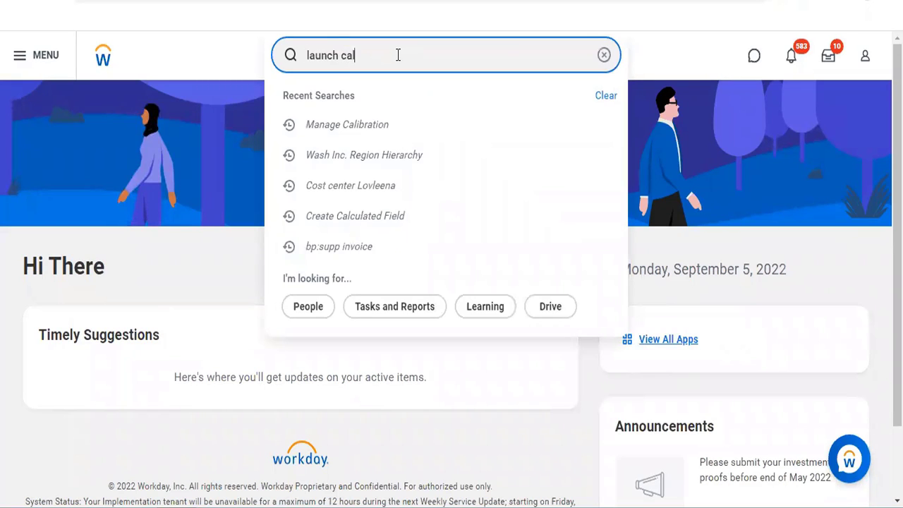
pyautogui.write('ibration')
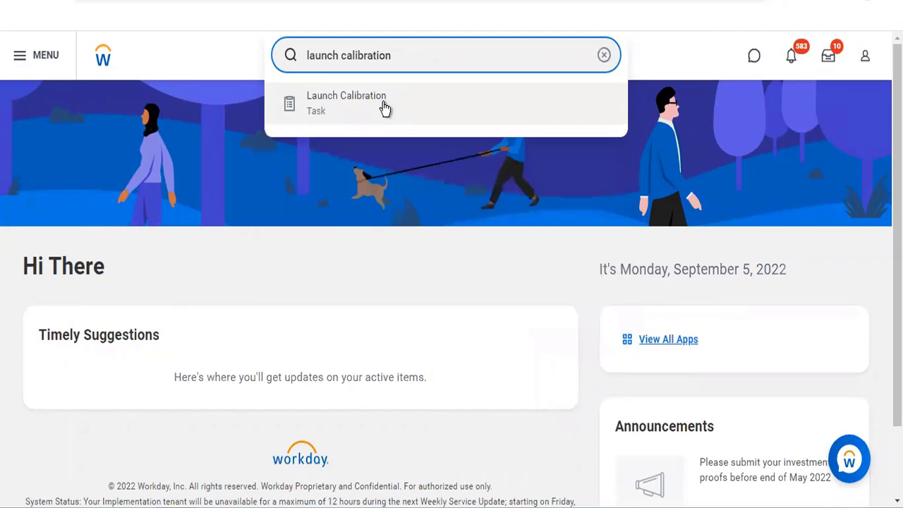
pyautogui.click(385, 106)
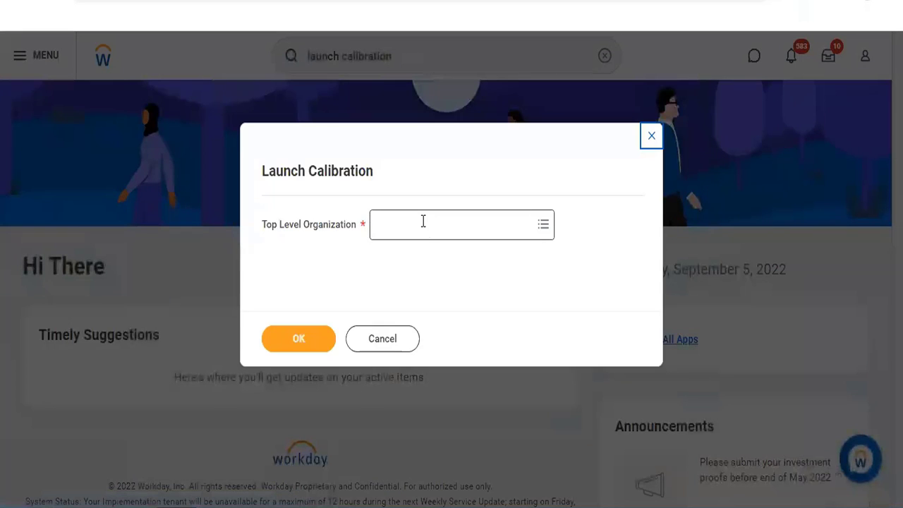
pyautogui.click(422, 223)
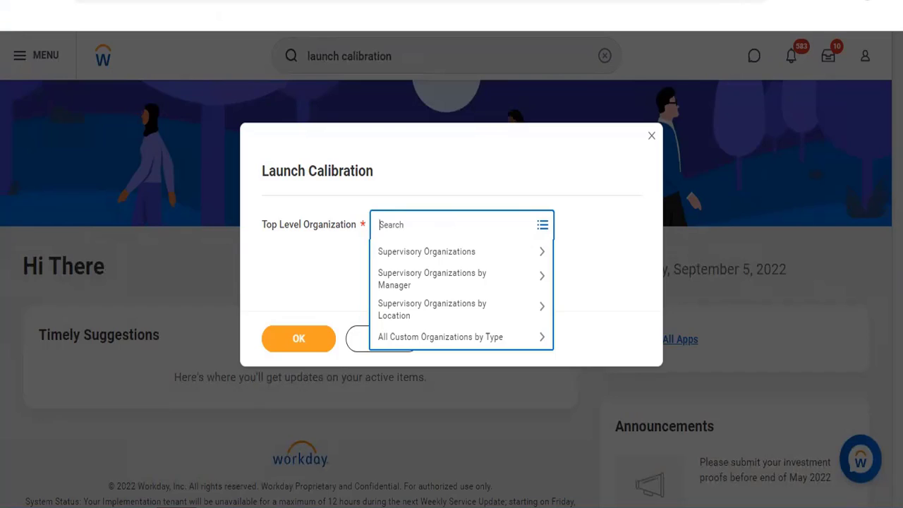
# - Duplicate the current browser tab and search Workday there for "sup org: ZZZ"
pyautogui.rightClick(267, 3)
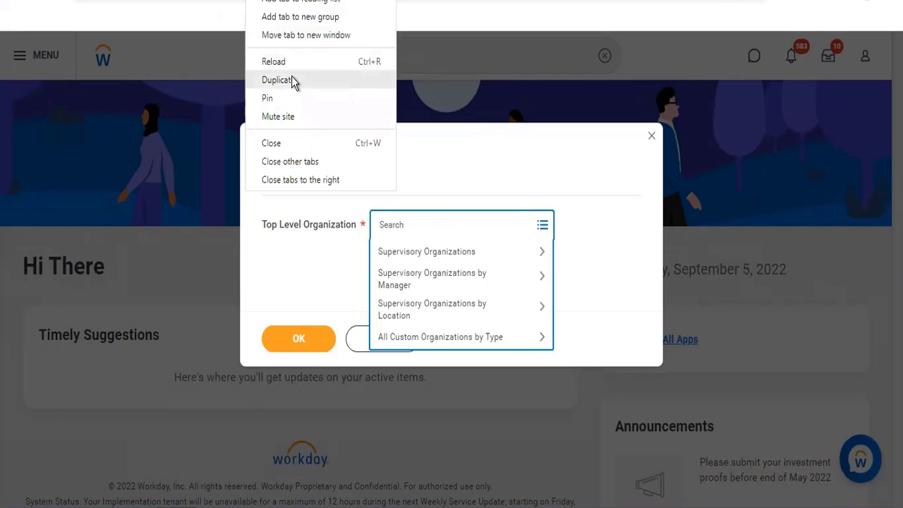
pyautogui.click(294, 80)
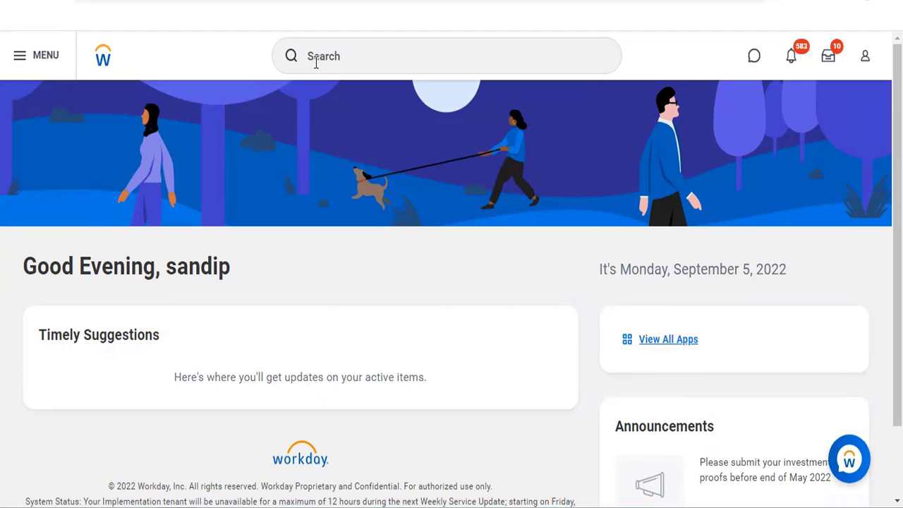
pyautogui.click(315, 64)
pyautogui.write('su')
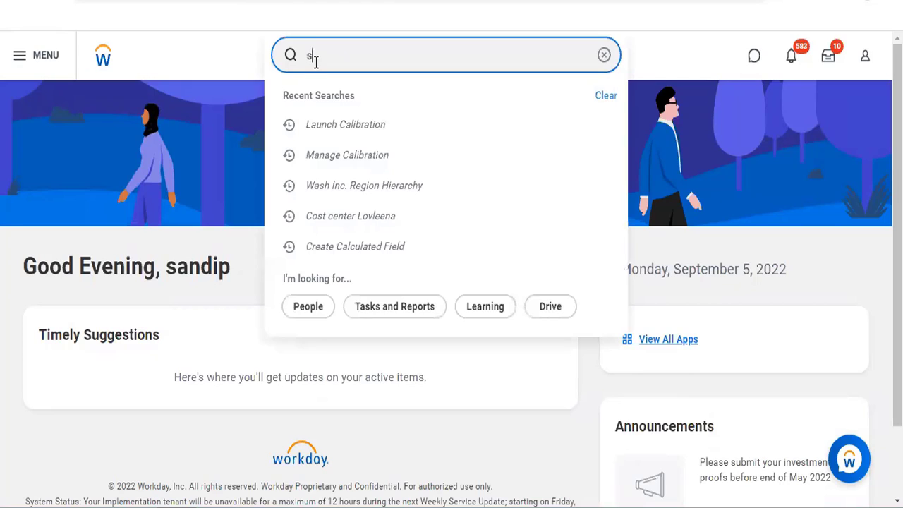
pyautogui.write('p: Org')
pyautogui.press('BackSpace')
pyautogui.press('BackSpace')
pyautogui.press('BackSpace')
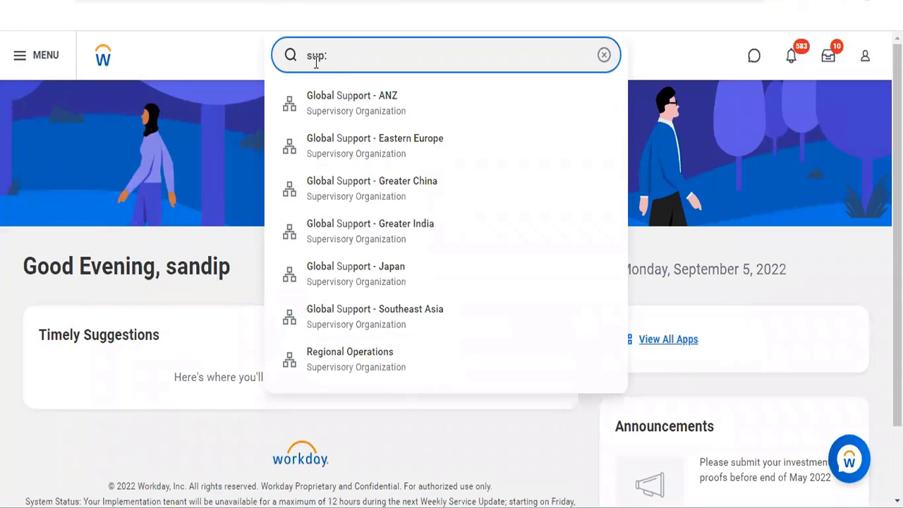
pyautogui.press('BackSpace')
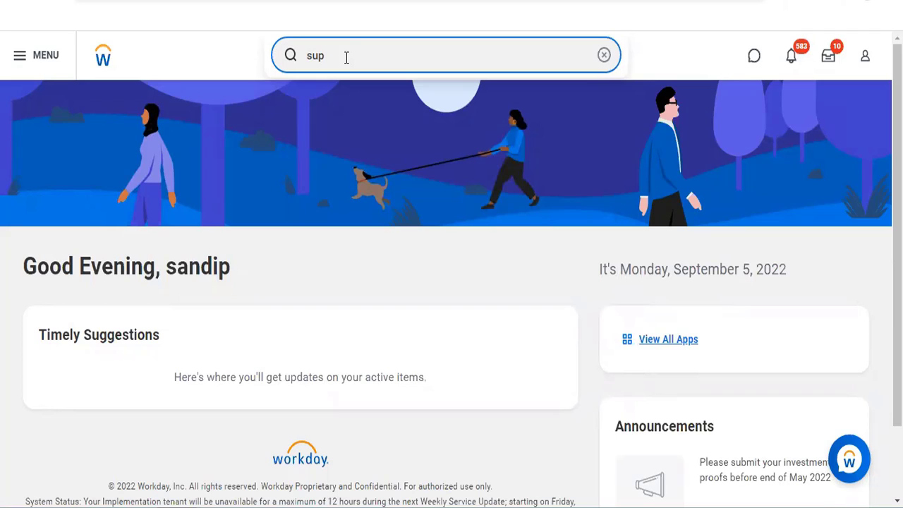
pyautogui.write('org:ZZZ')
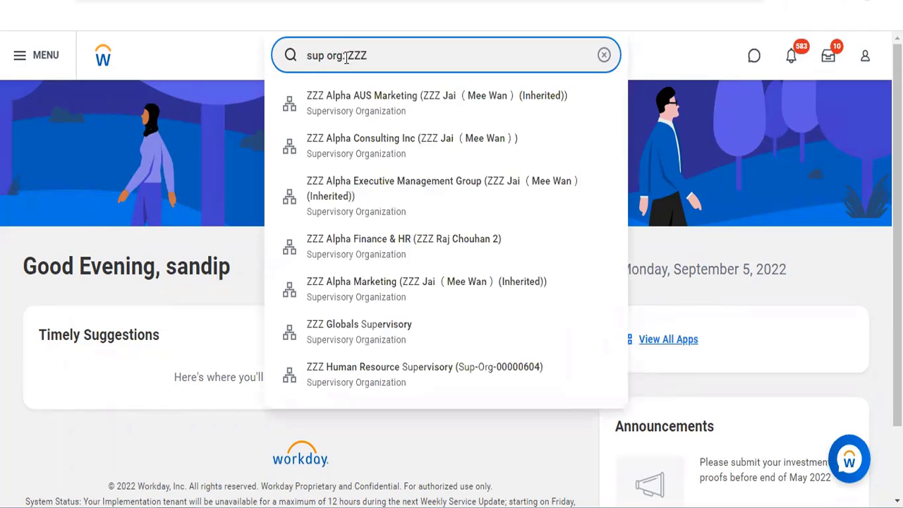
pyautogui.click(345, 57)
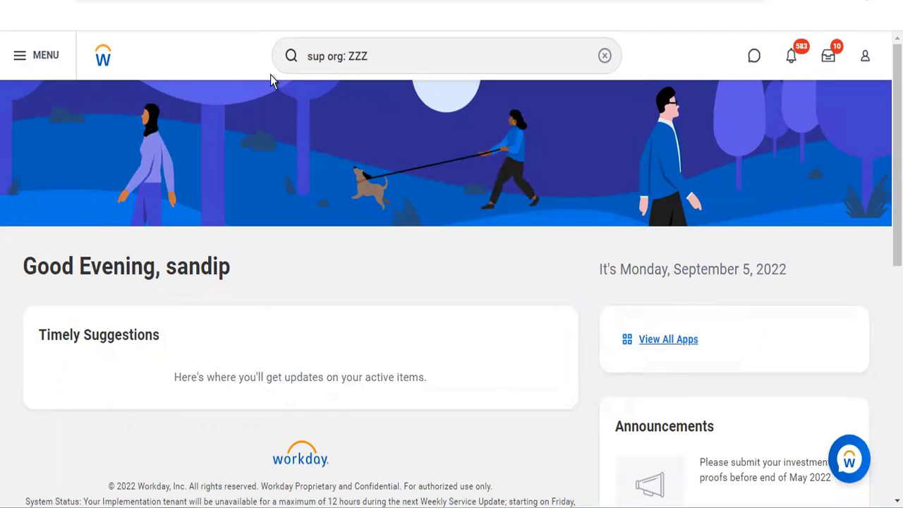
pyautogui.press('Return')
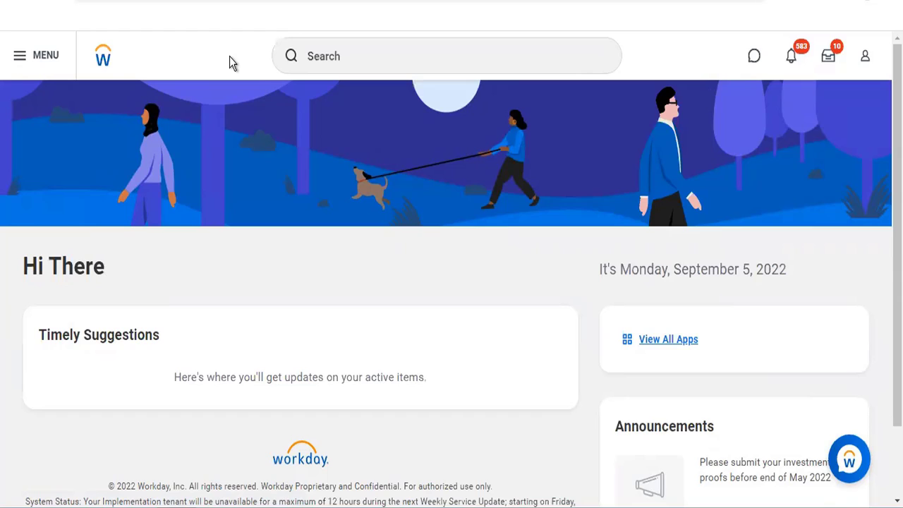
# - Rerun the recent search "sup org: ZZZ" and open the ZZZ Alpha AUS Marketing supervisory organization
pyautogui.click(315, 62)
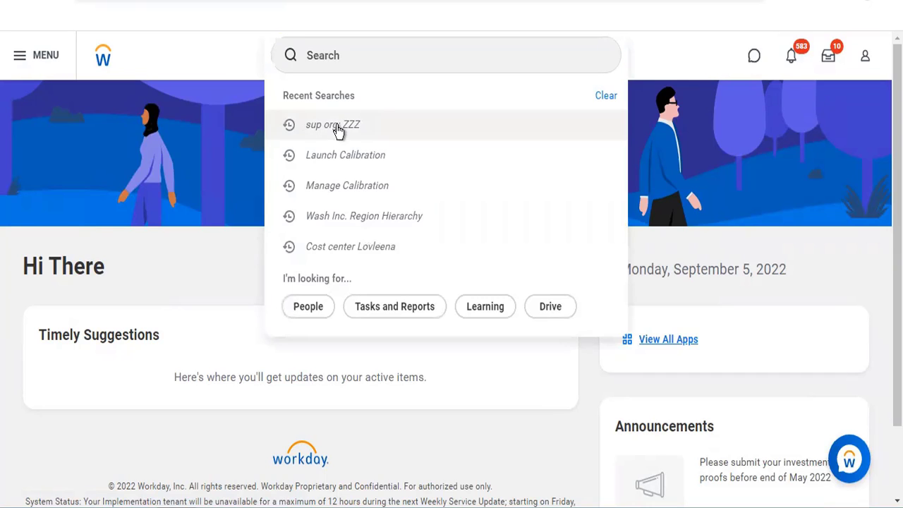
pyautogui.click(419, 138)
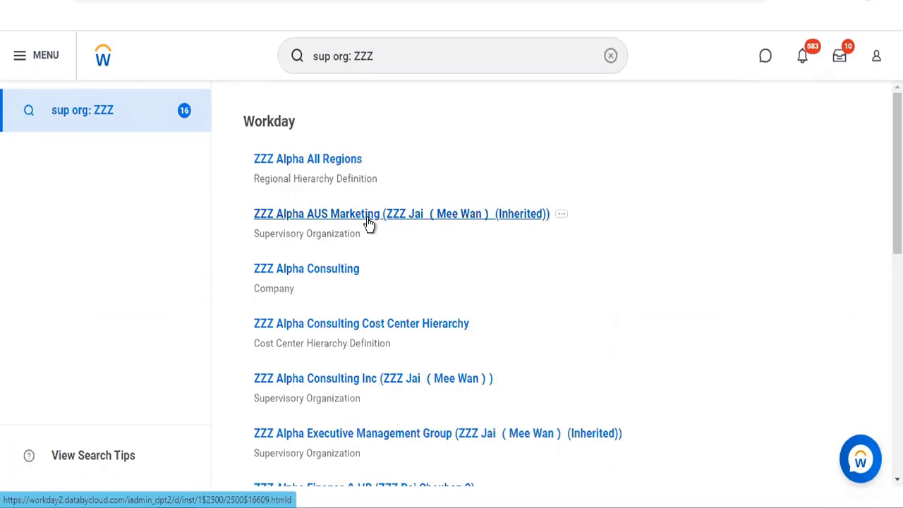
pyautogui.click(367, 214)
pyautogui.click(367, 213)
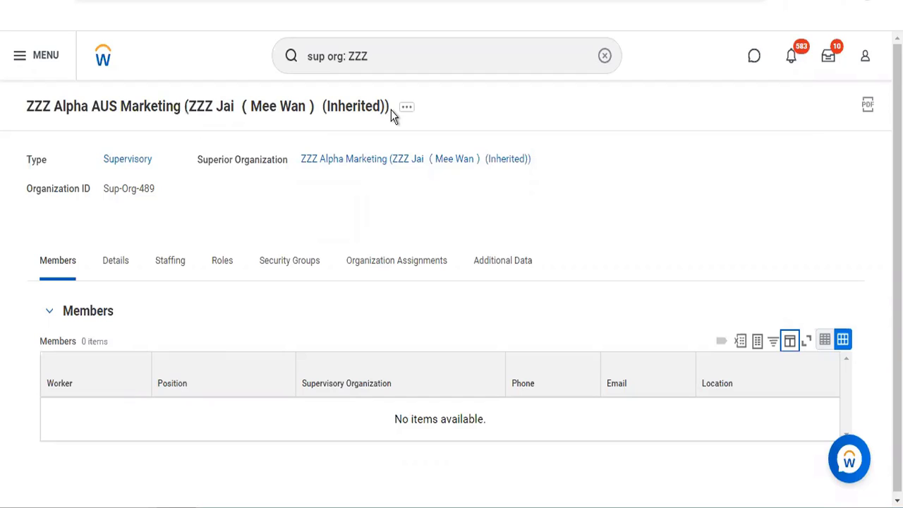
pyautogui.moveTo(337, 106); pyautogui.dragTo(311, 92)
pyautogui.click(311, 91)
# - Search for the Chief Human Resources Officer in Executive Management by first name and open the worker's profile
pyautogui.click(604, 58)
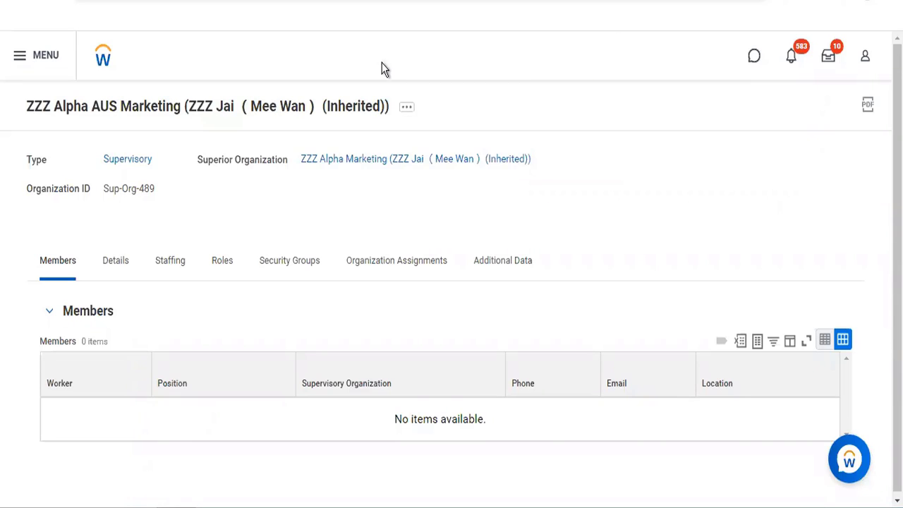
pyautogui.click(367, 58)
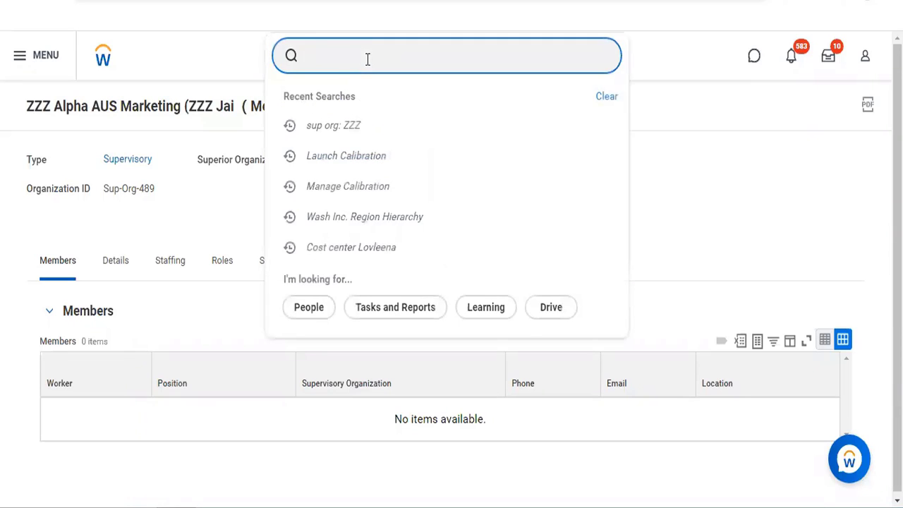
pyautogui.write('logan')
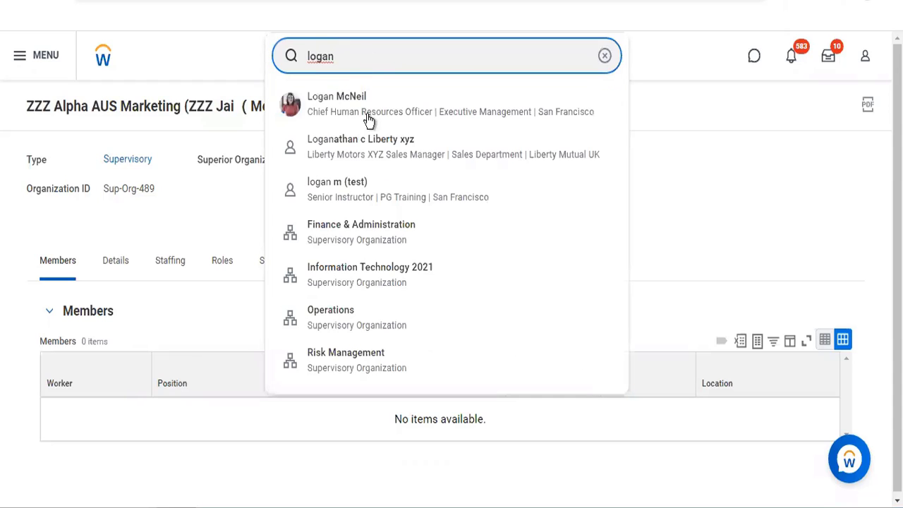
pyautogui.click(367, 116)
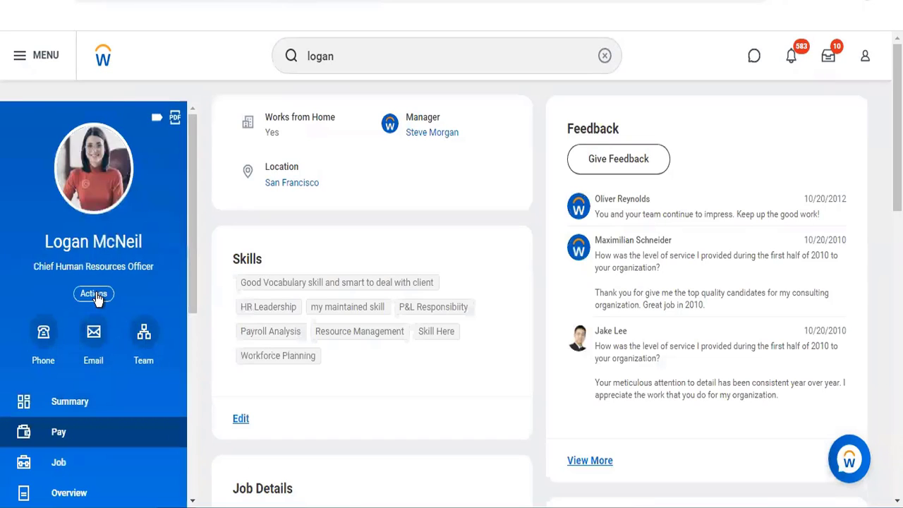
# - View the worker's job details and open the Executive Management supervisory organization they belong to
pyautogui.click(83, 400)
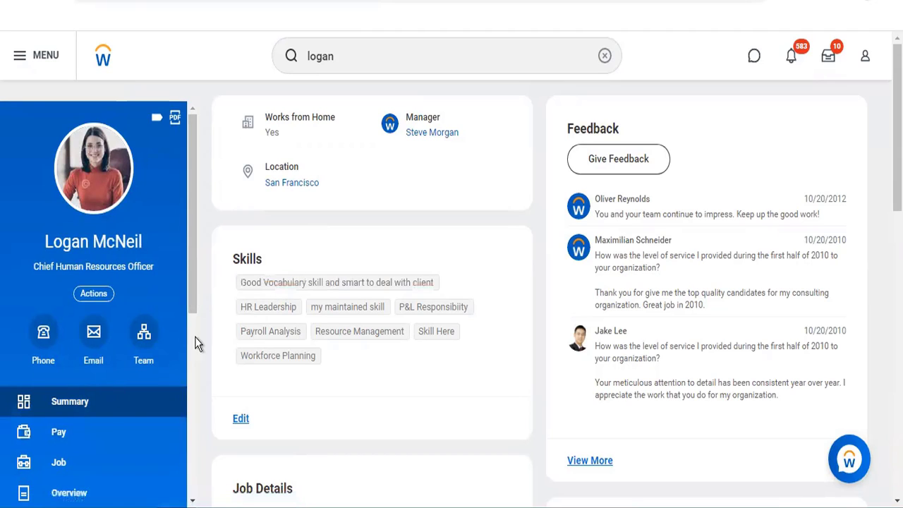
pyautogui.click(88, 414)
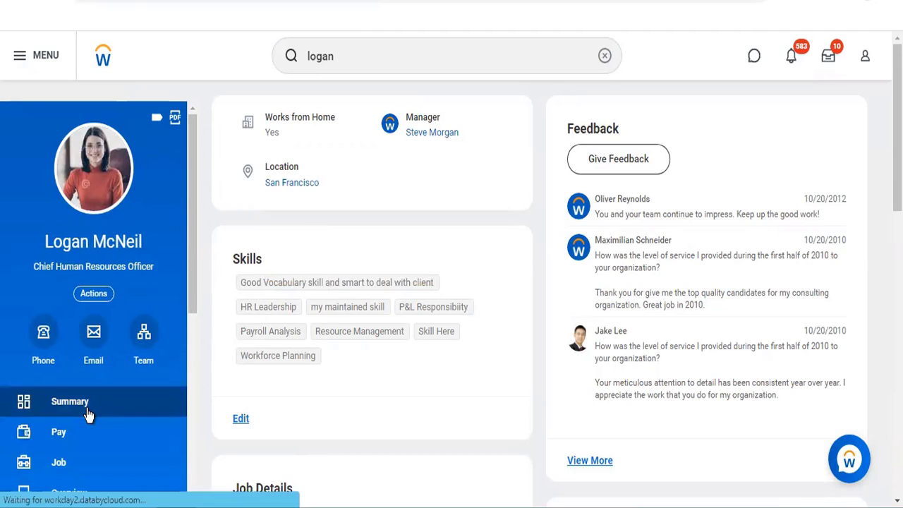
pyautogui.click(62, 462)
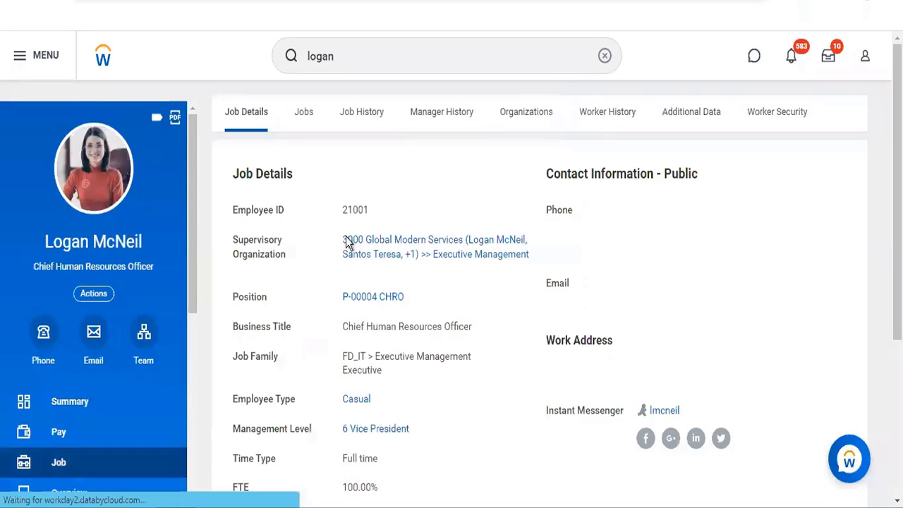
pyautogui.click(424, 253)
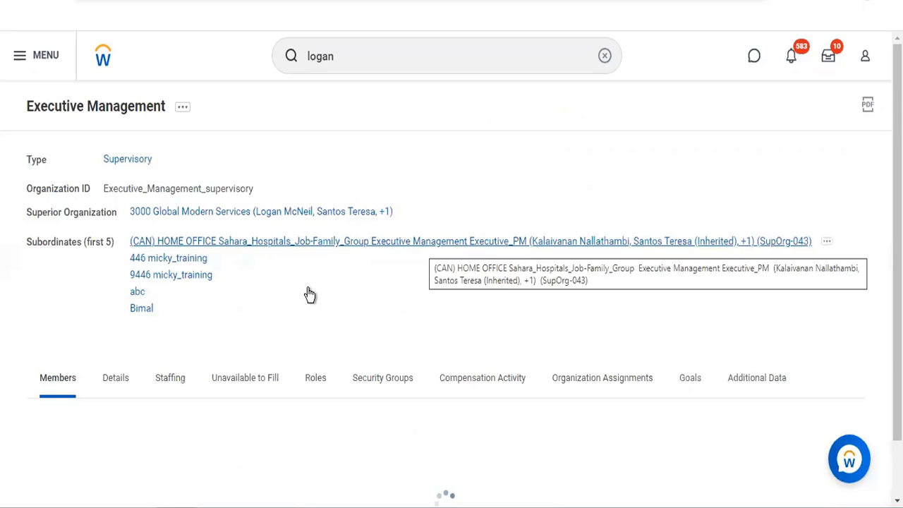
# - Open the superior organization 3000 Global Modern Services and review its members
pyautogui.doubleClick(242, 213)
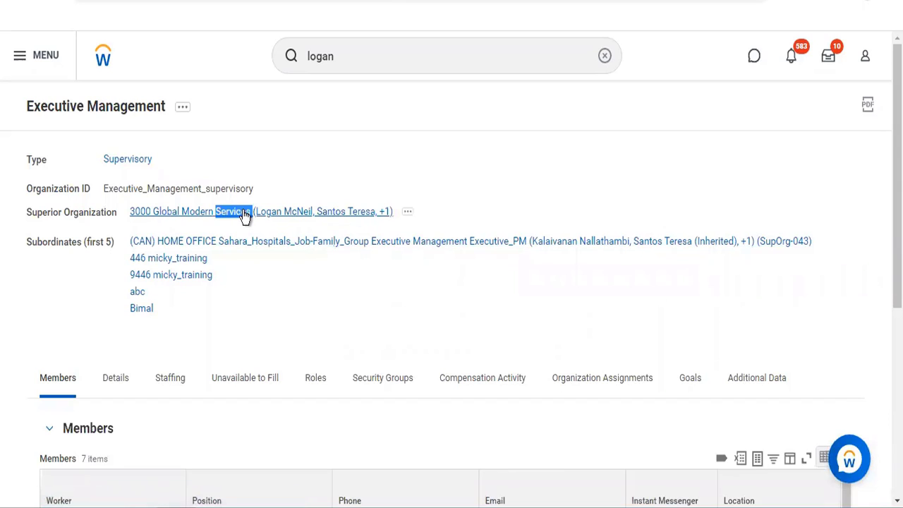
pyautogui.click(243, 211)
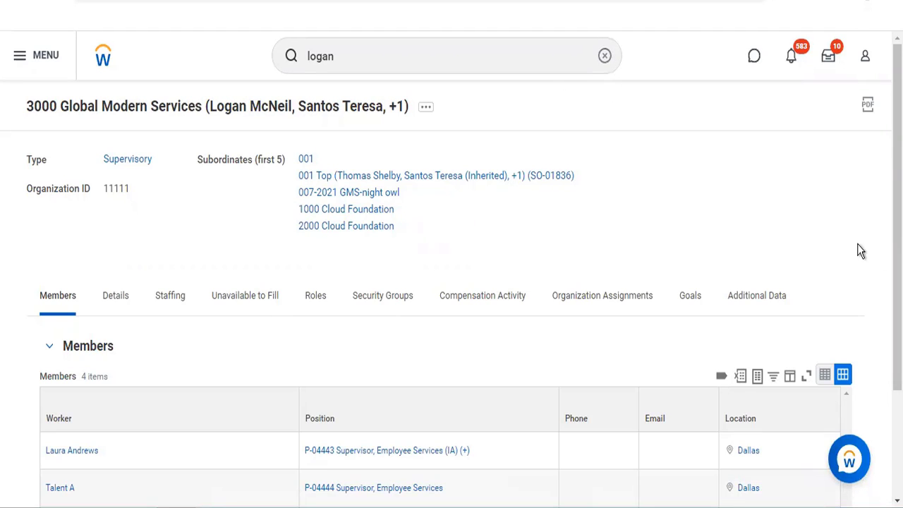
pyautogui.moveTo(897, 244); pyautogui.dragTo(897, 330)
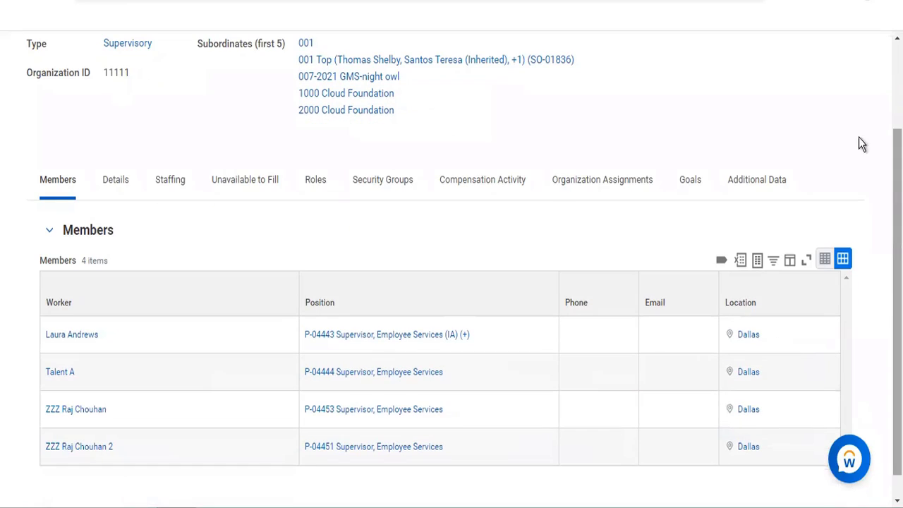
pyautogui.scroll(2, 452, 282)
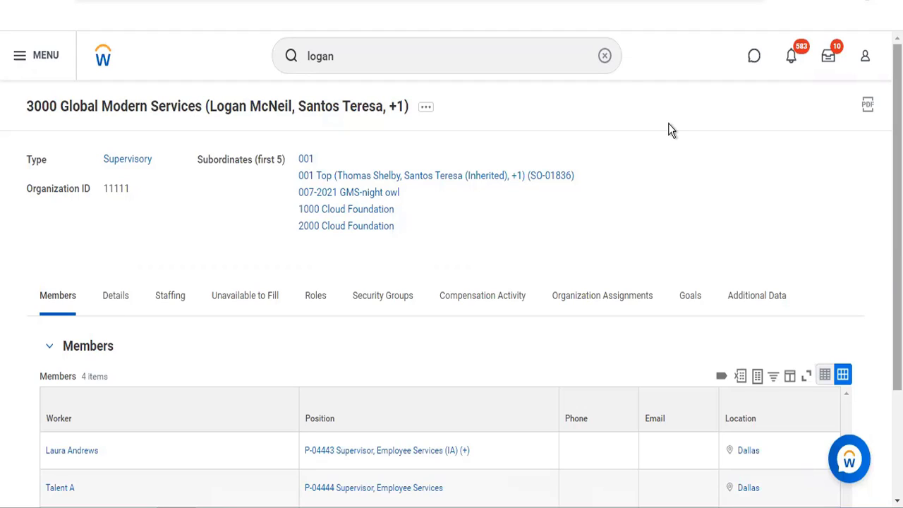
# - Replace the worker search with one for the Launch Calibration task and open that task
pyautogui.click(605, 57)
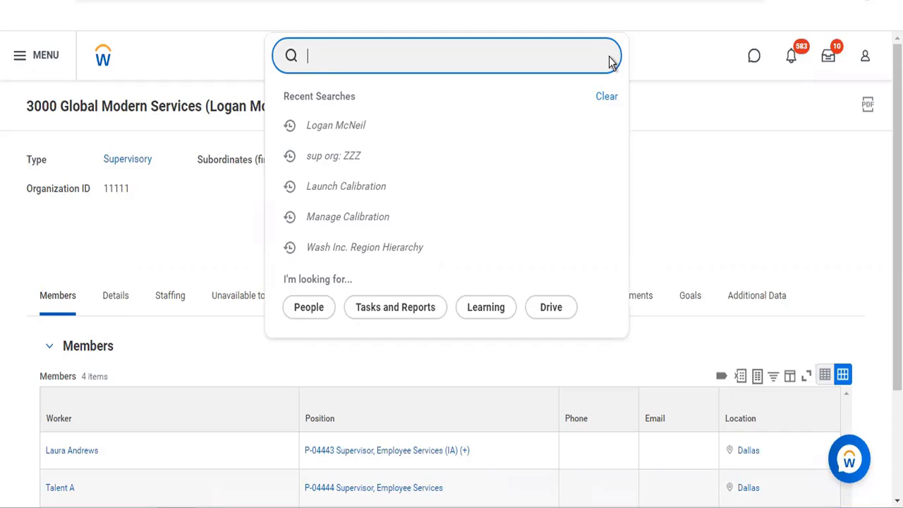
pyautogui.write('launch cal')
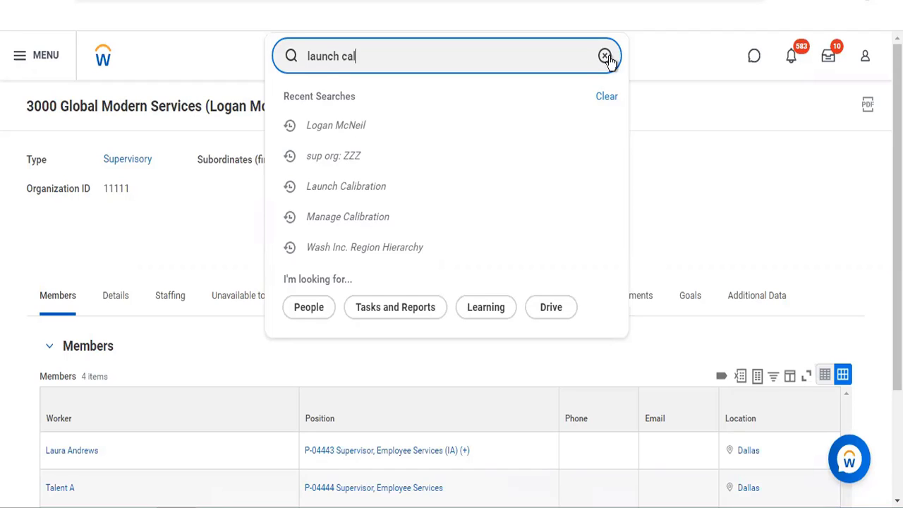
pyautogui.write('ibrat')
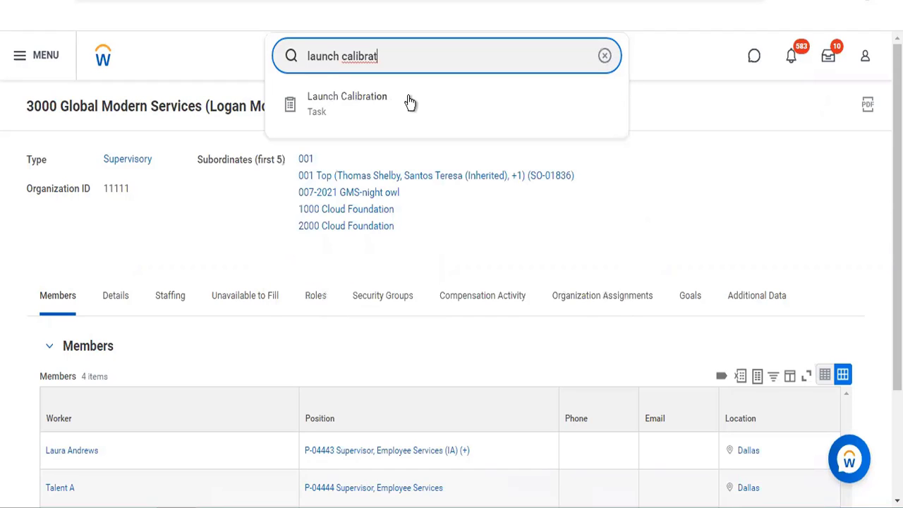
pyautogui.click(374, 108)
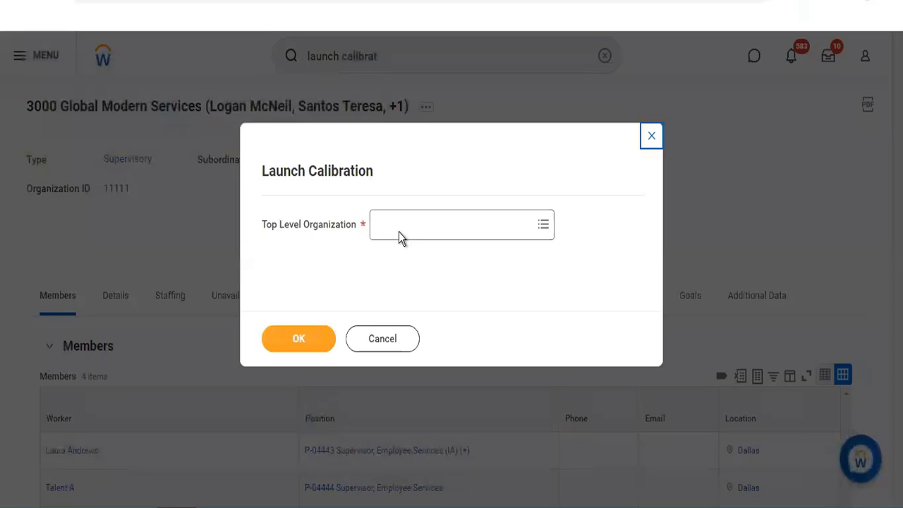
# - Browse the custom organization types and the supervisory organizations offered for the top level organization
pyautogui.click(407, 225)
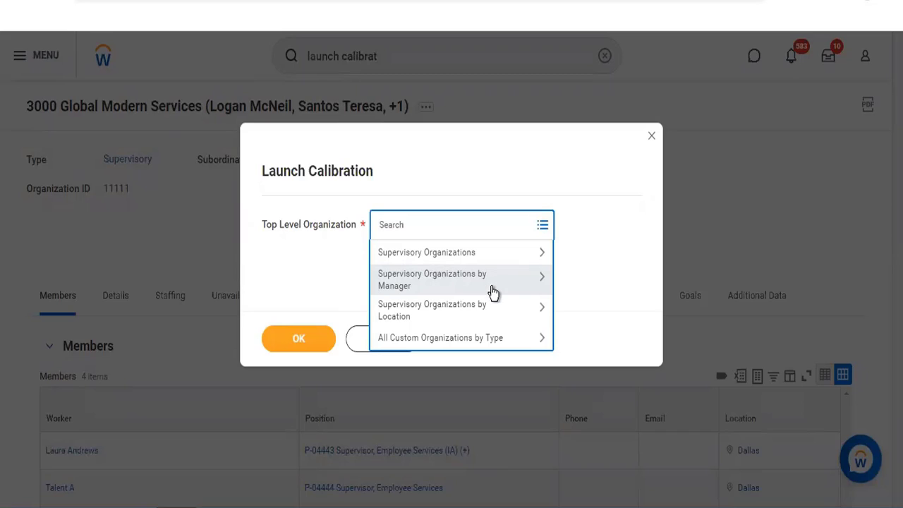
pyautogui.click(507, 340)
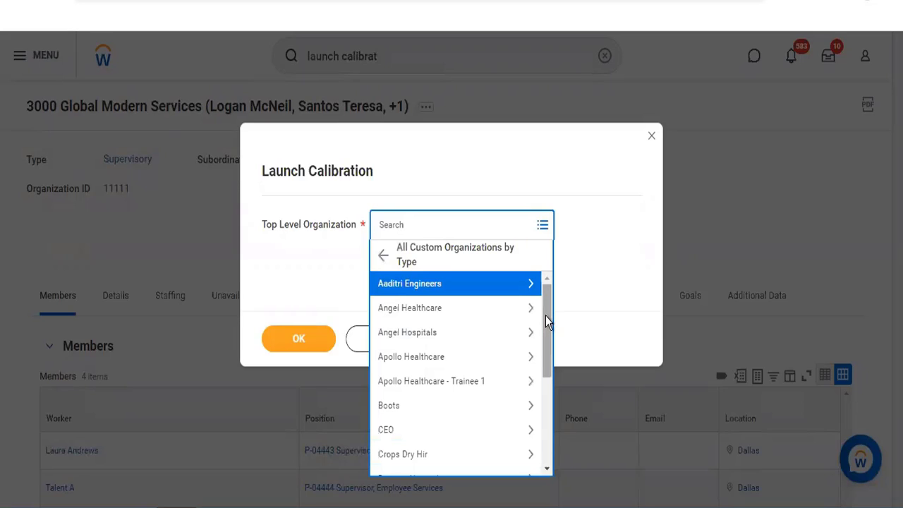
pyautogui.moveTo(546, 315)
pyautogui.mouseDown()
pyautogui.moveTo(542, 381)
pyautogui.moveTo(548, 288)
pyautogui.mouseUp()
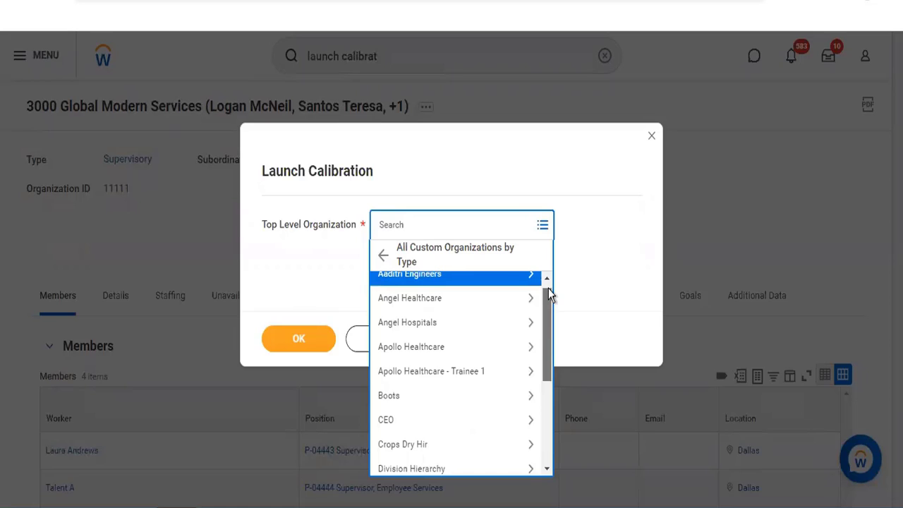
pyautogui.click(381, 259)
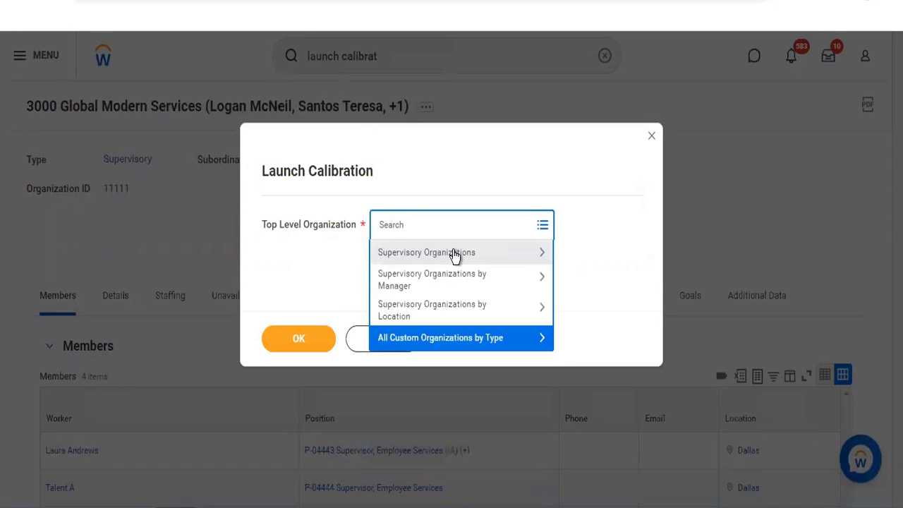
pyautogui.click(459, 252)
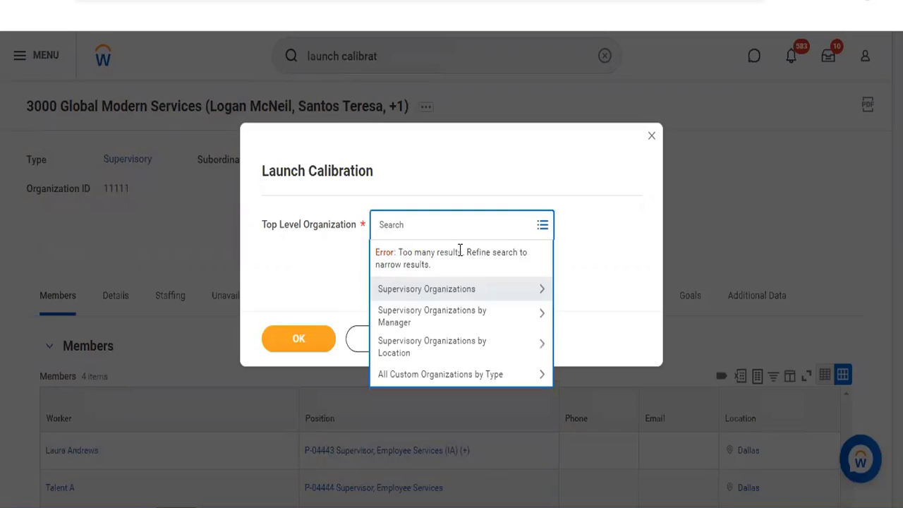
# - Search the top level organizations for "global modern serv", choose 3000 Global Modern Services and continue to the calibration details
pyautogui.click(451, 224)
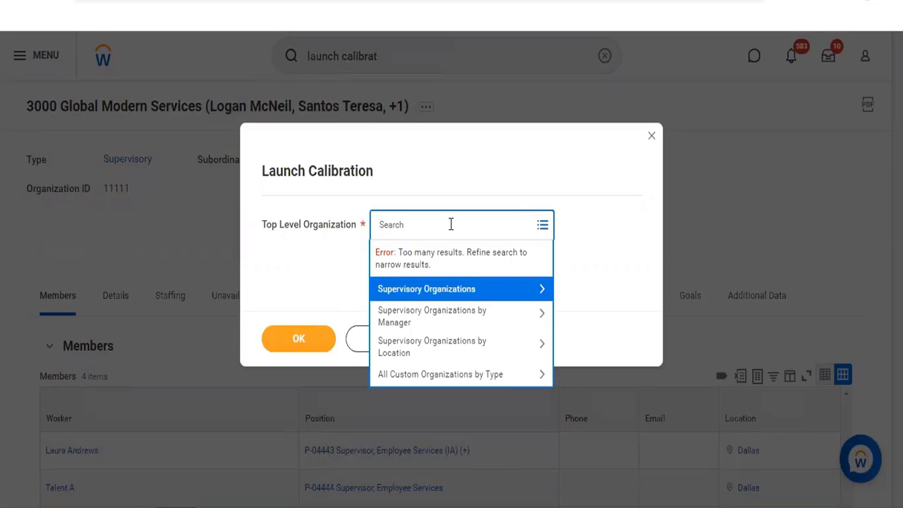
pyautogui.write('global modern serv')
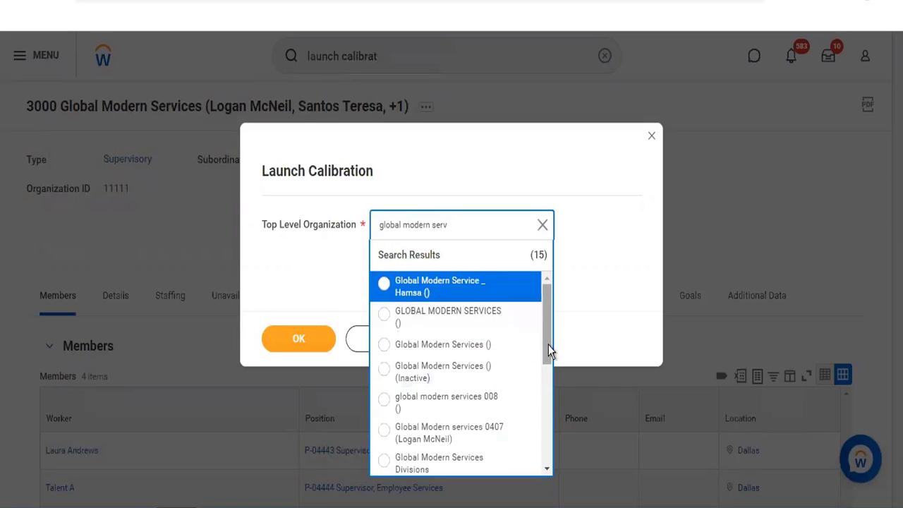
pyautogui.moveTo(548, 344); pyautogui.dragTo(544, 401)
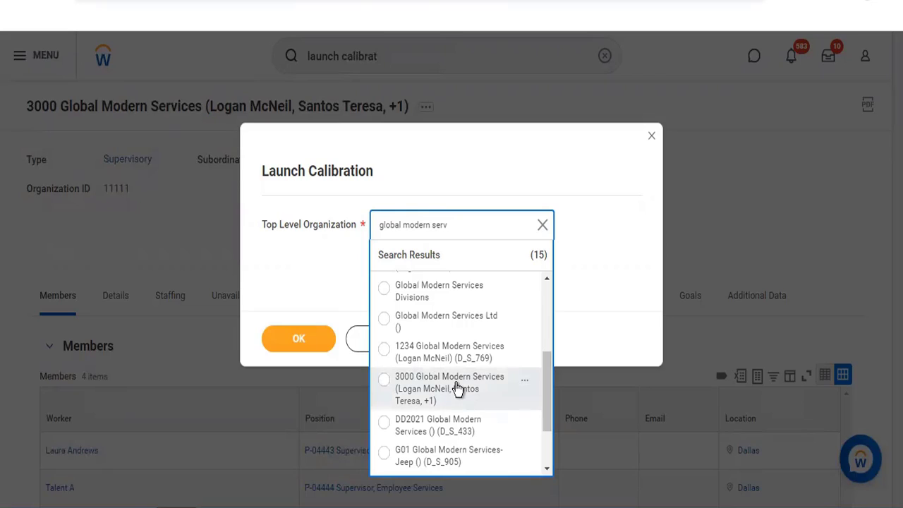
pyautogui.click(426, 385)
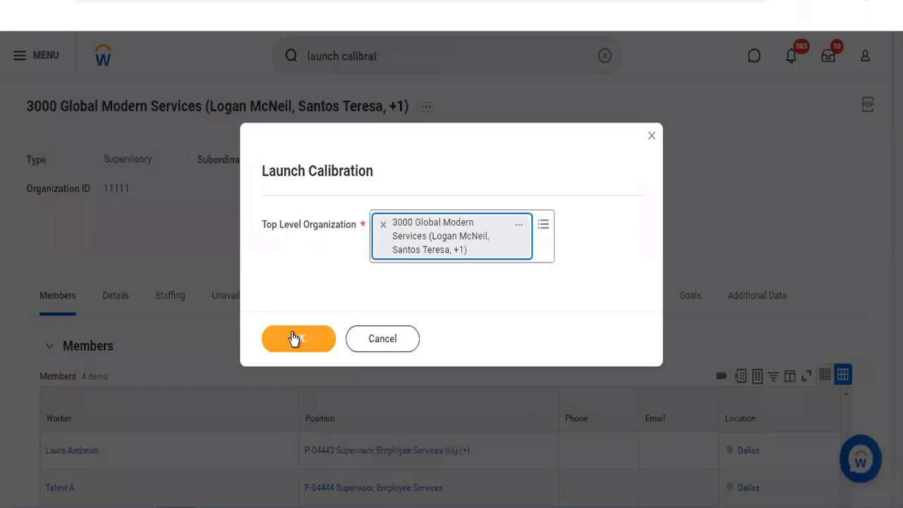
pyautogui.click(292, 334)
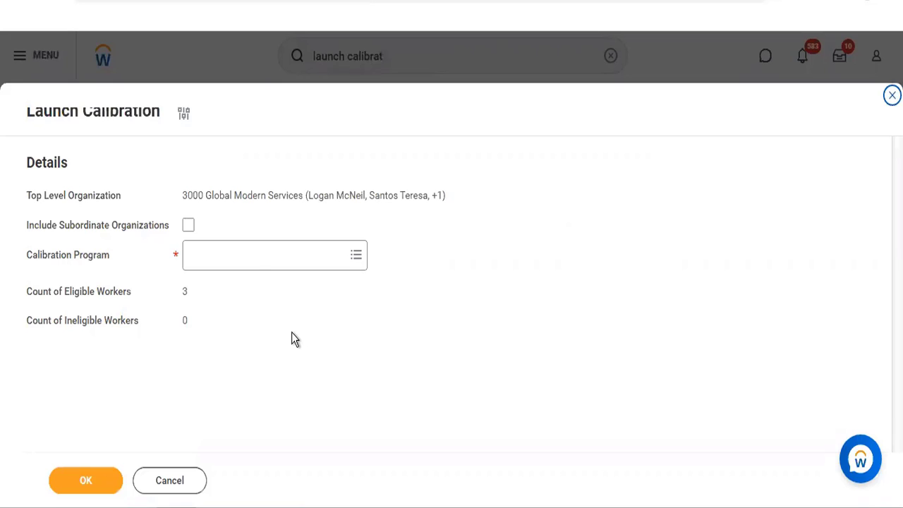
pyautogui.click(252, 262)
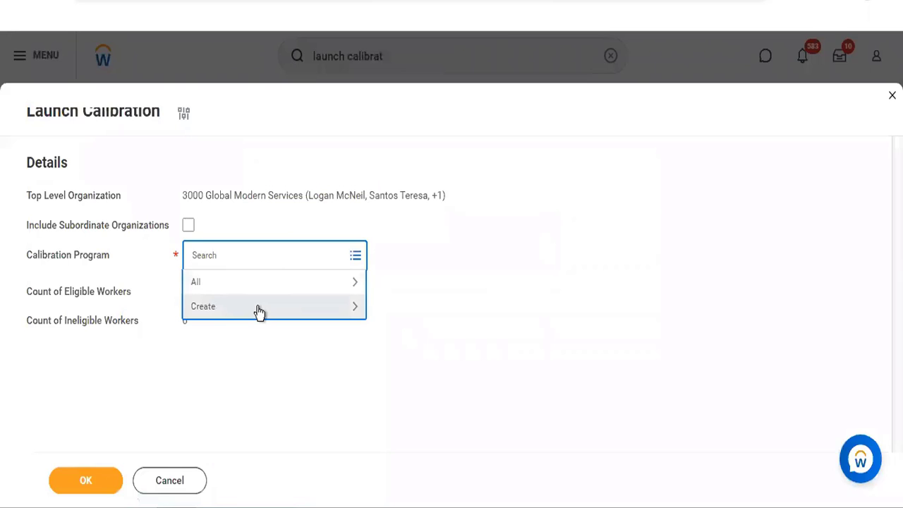
pyautogui.rightClick(259, 310)
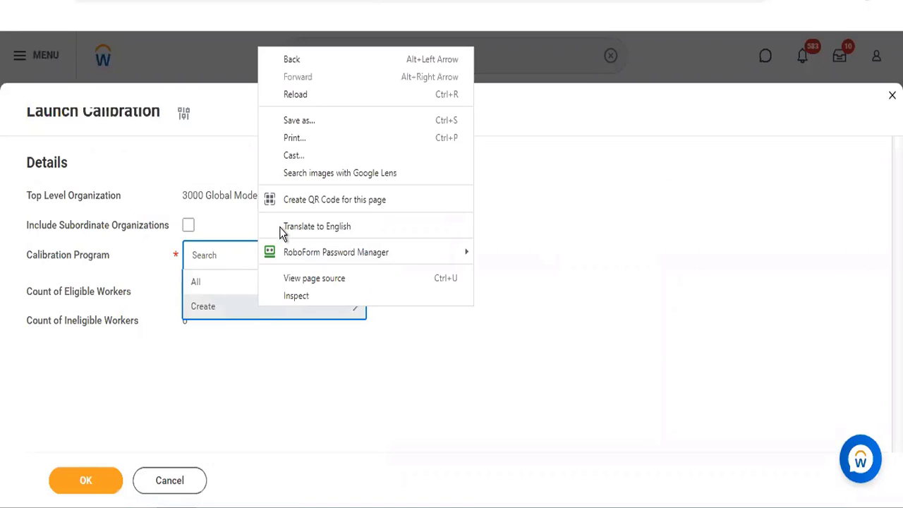
pyautogui.click(505, 350)
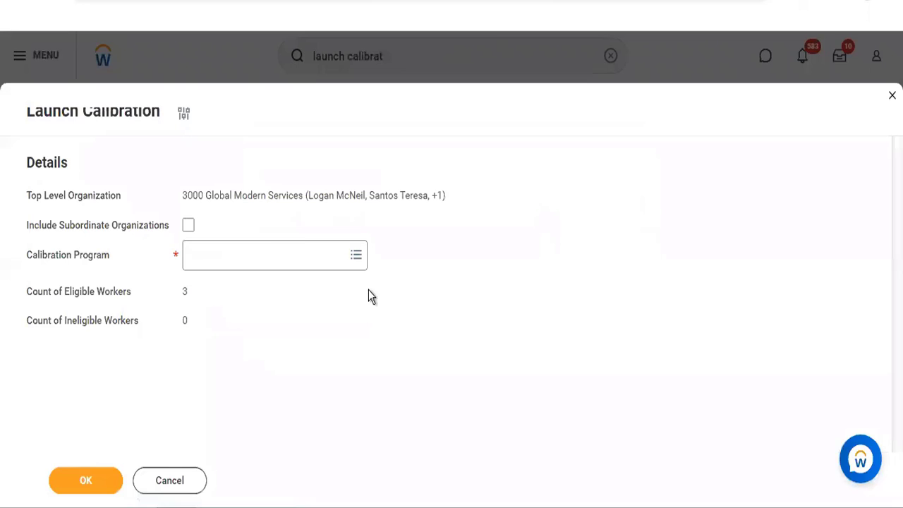
pyautogui.click(260, 255)
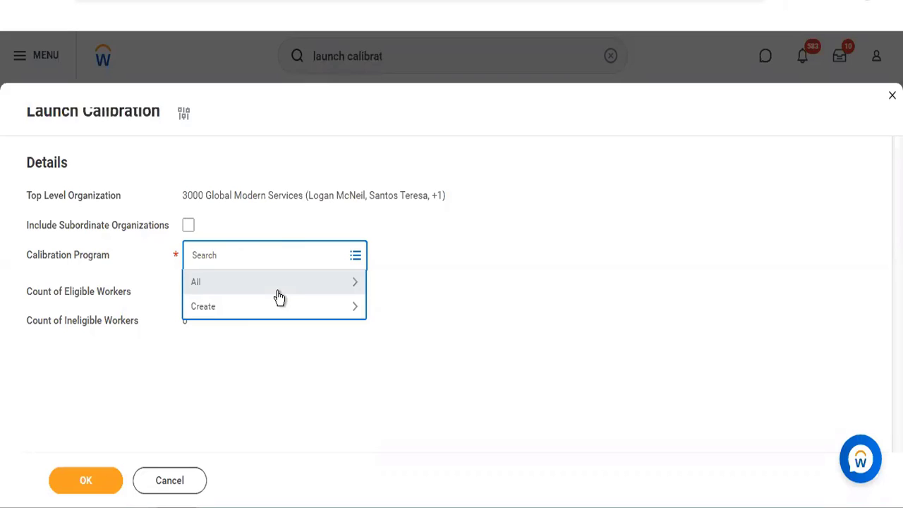
pyautogui.click(290, 178)
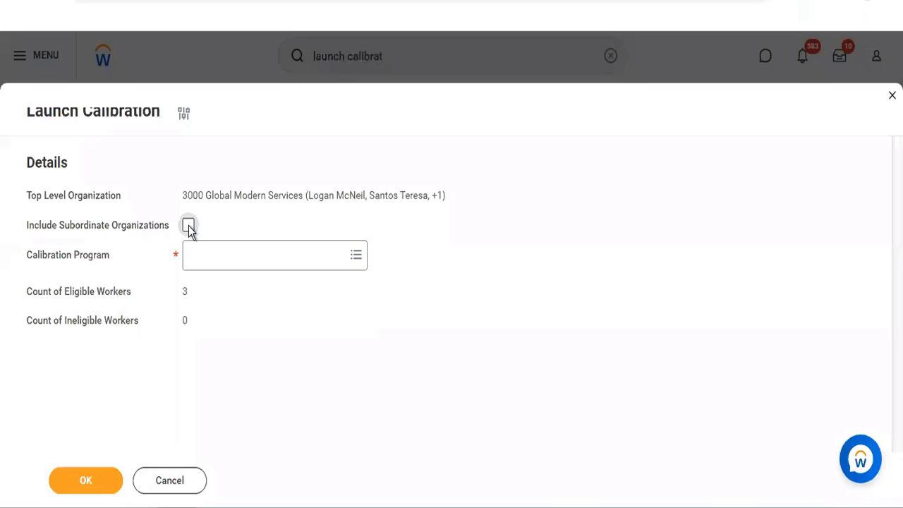
# - Launch the calibration with the existing Performance Review Calibration program and refresh its process status
pyautogui.click(212, 256)
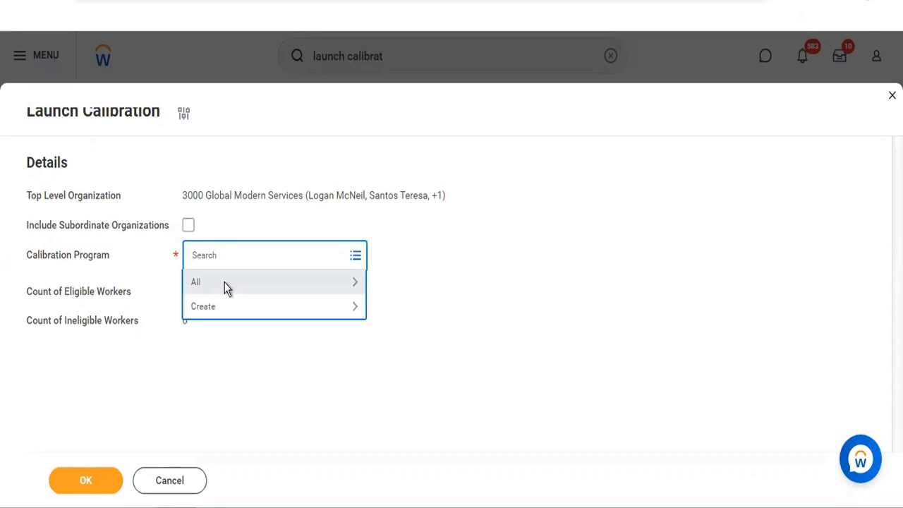
pyautogui.click(226, 286)
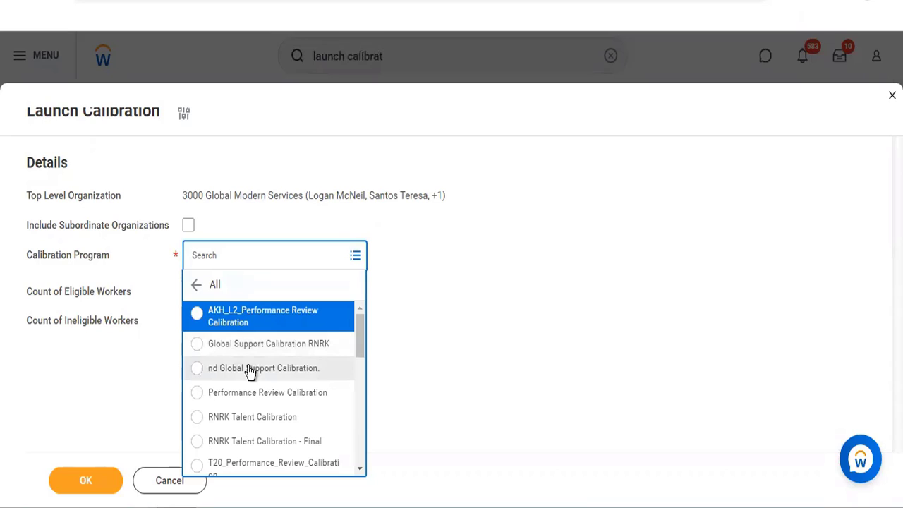
pyautogui.click(252, 391)
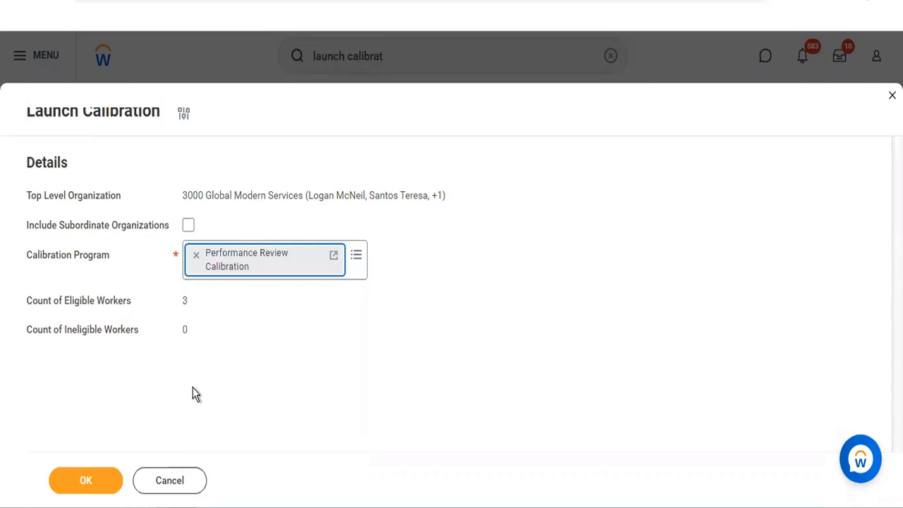
pyautogui.click(86, 482)
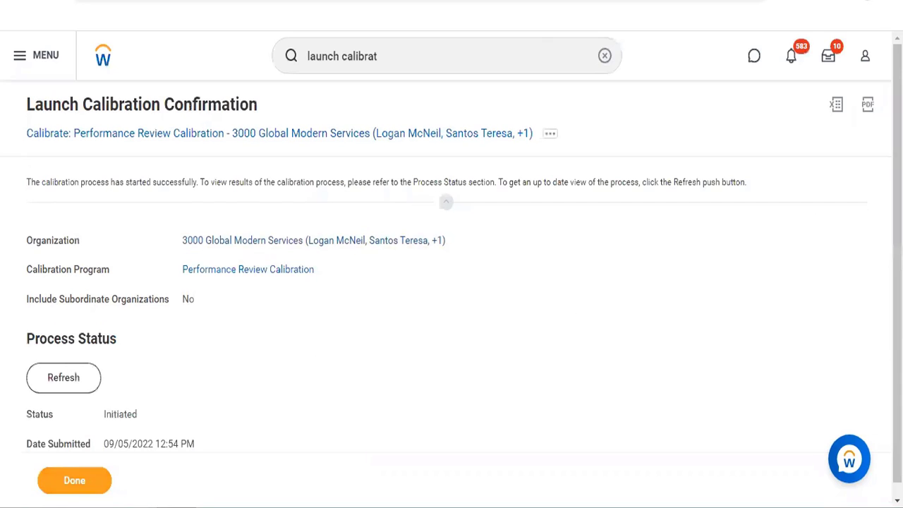
pyautogui.scroll(-1, 721, 283)
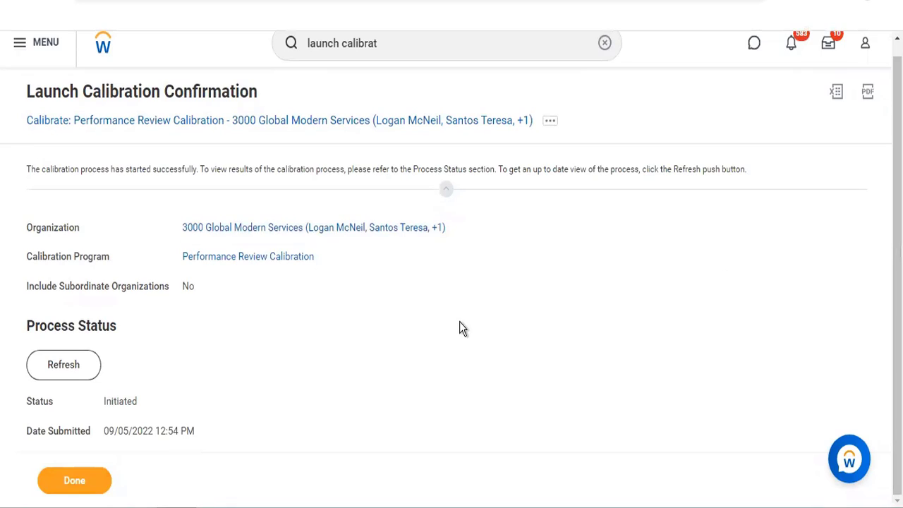
pyautogui.click(75, 365)
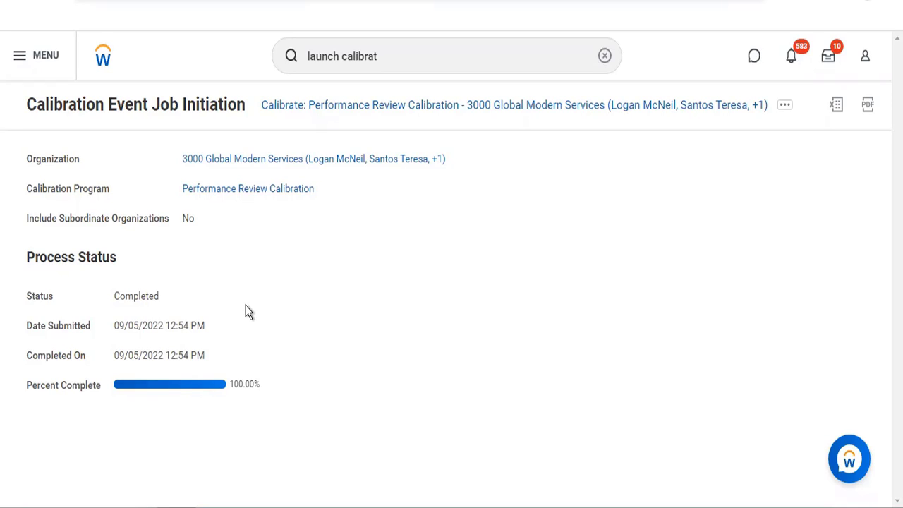
# - Open the Performance Review Calibration program in a new tab and review its settings
pyautogui.rightClick(259, 193)
pyautogui.rightClick(240, 192)
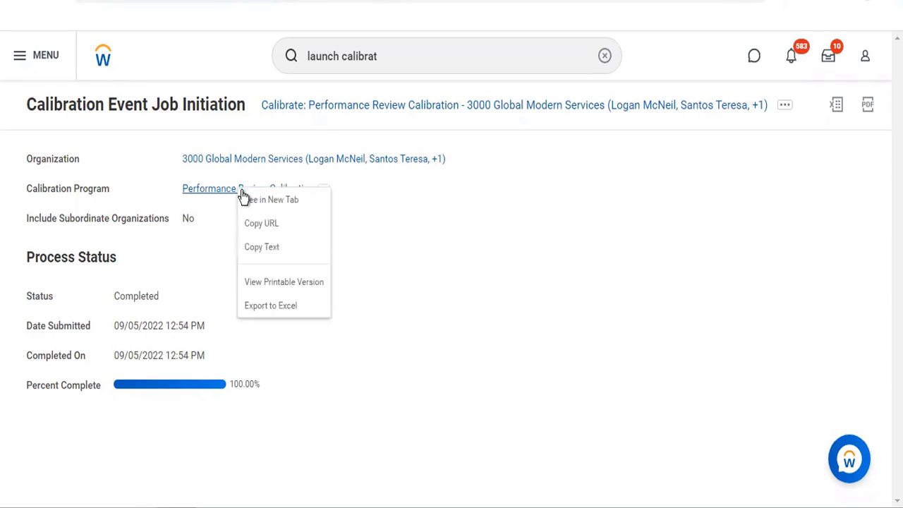
pyautogui.click(251, 199)
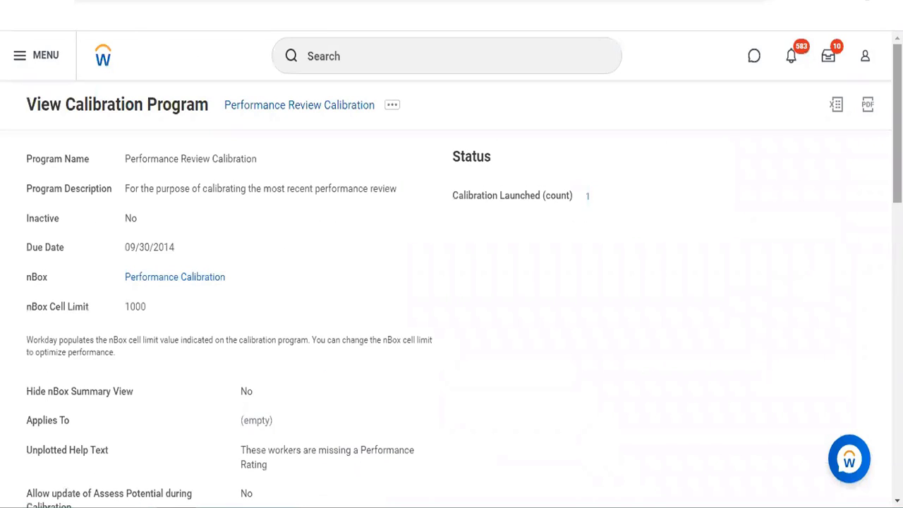
pyautogui.scroll(-4, 451, 268)
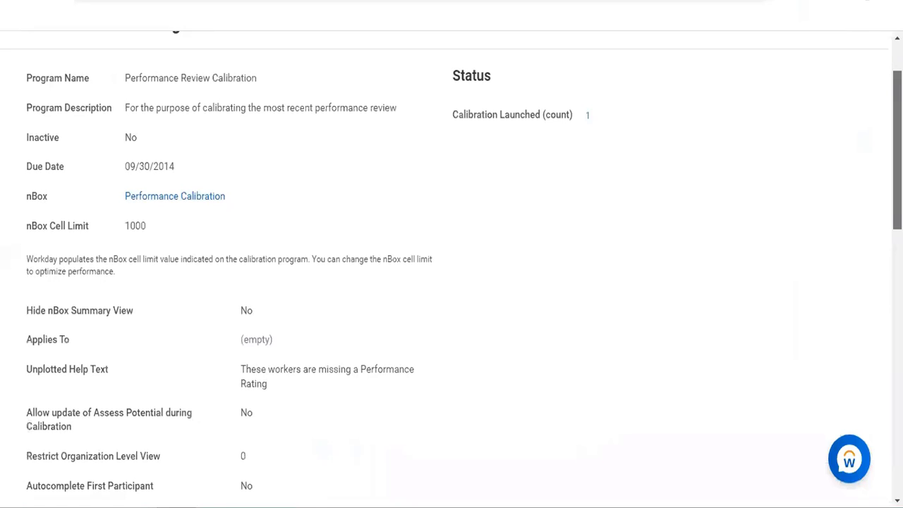
pyautogui.scroll(-1, 451, 268)
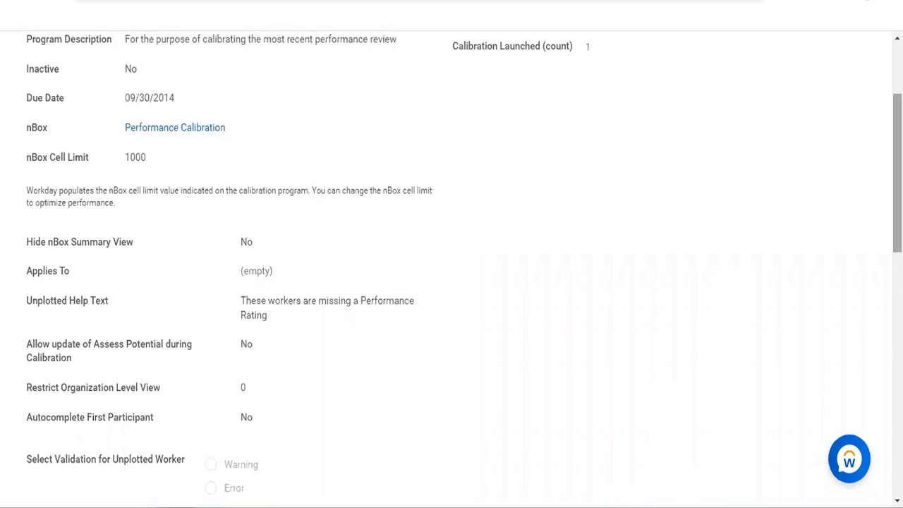
pyautogui.scroll(-4, 452, 268)
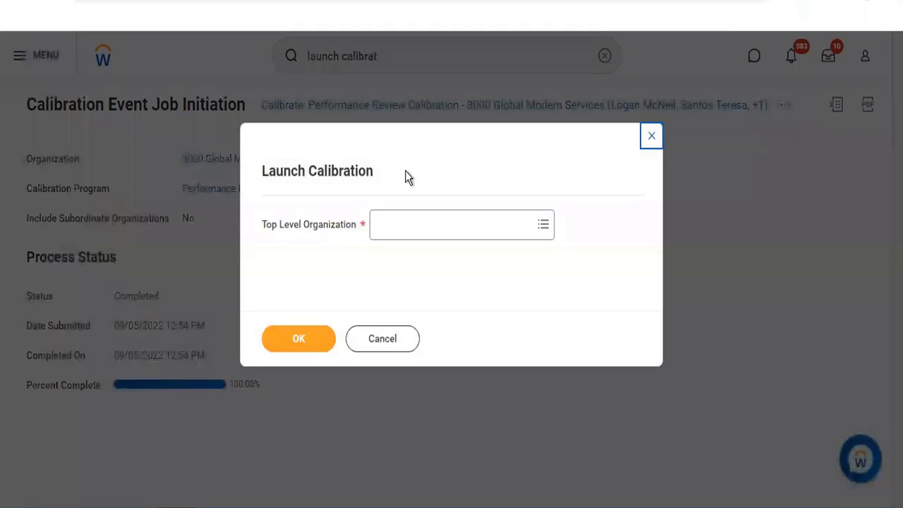
# - Choose the first Baker Street - London custom organization under Angel Healthcare as top level organization and continue to the calibration details
pyautogui.click(400, 220)
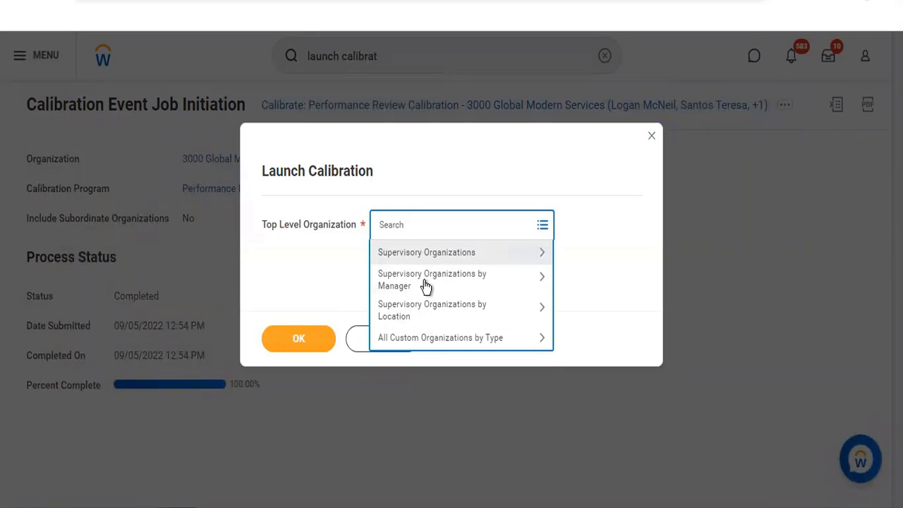
pyautogui.click(437, 340)
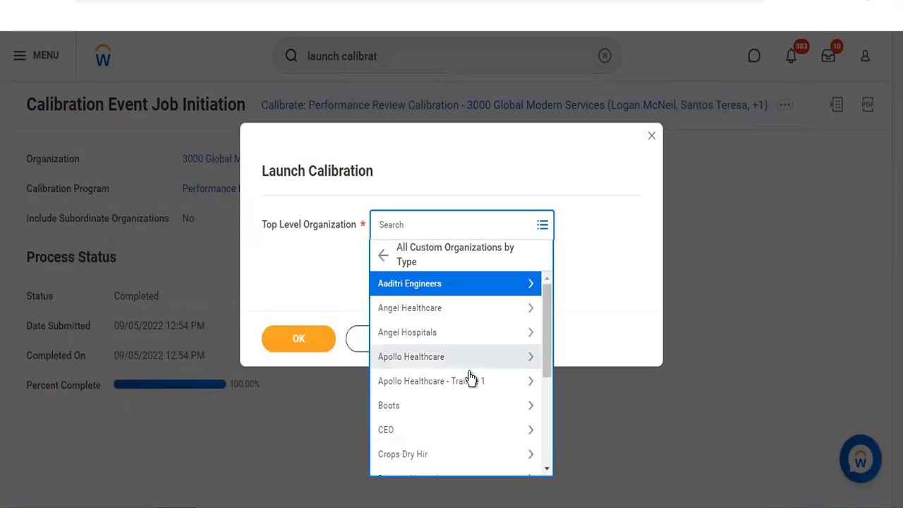
pyautogui.click(470, 308)
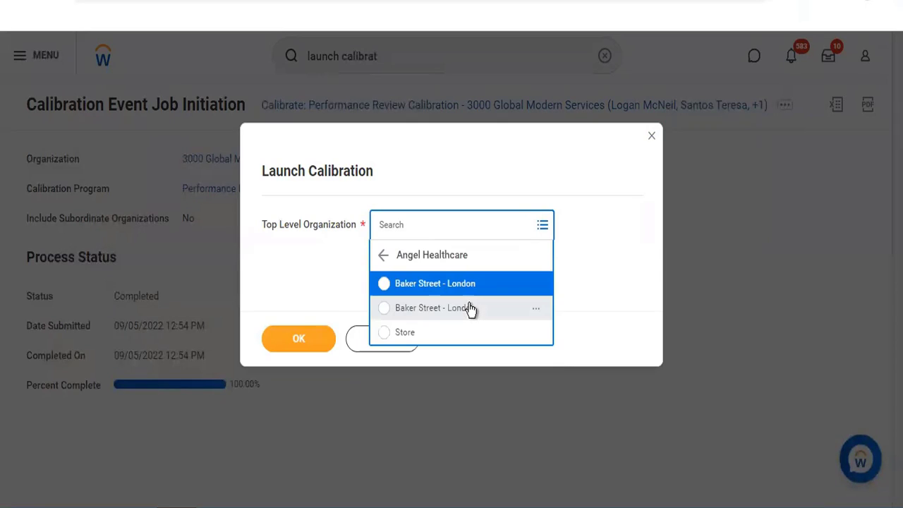
pyautogui.click(436, 285)
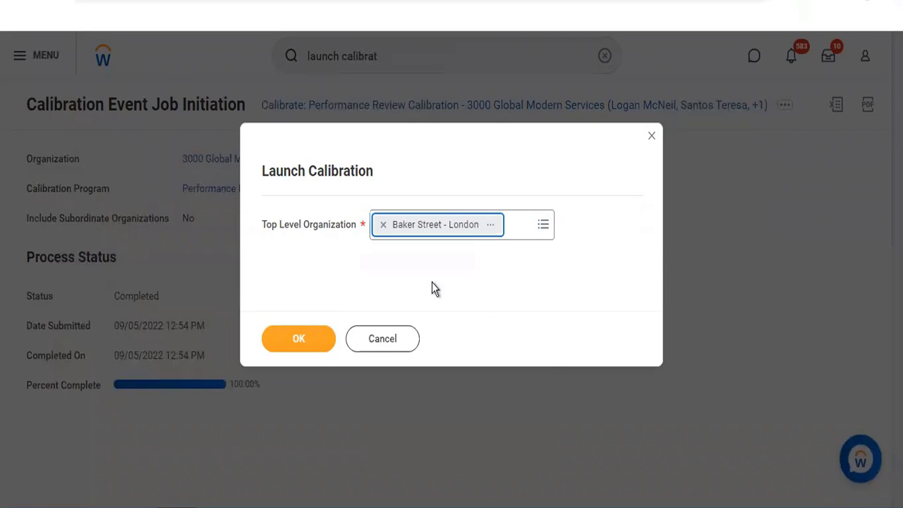
pyautogui.click(296, 342)
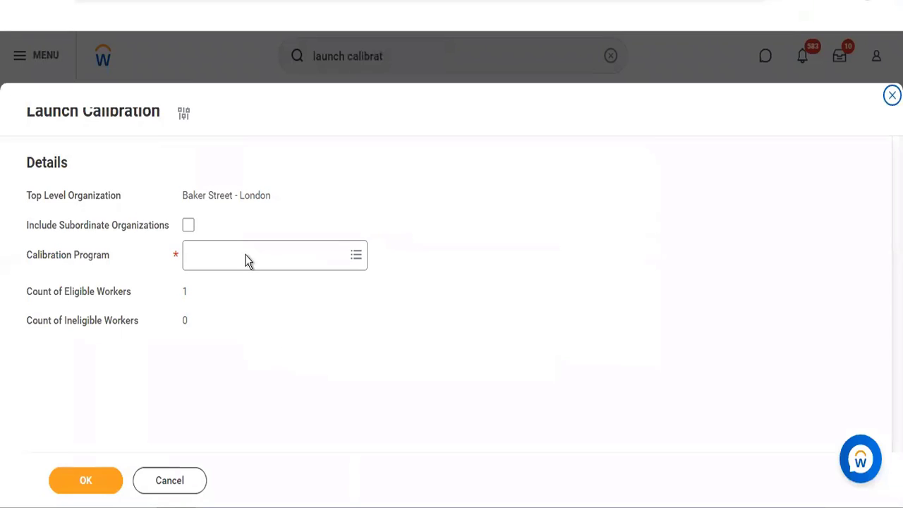
# - Include subordinate organizations in the Baker Street - London calibration and view the choices for the calibration program
pyautogui.click(247, 260)
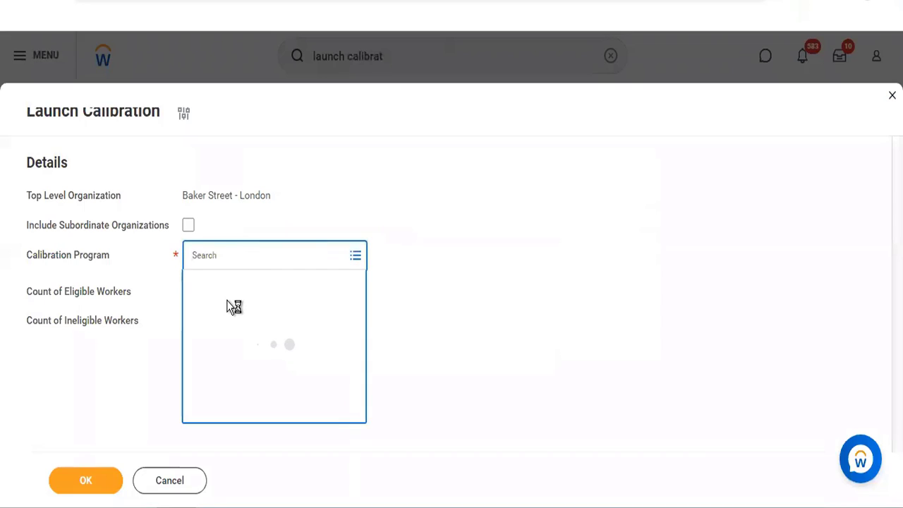
pyautogui.click(189, 225)
pyautogui.click(228, 256)
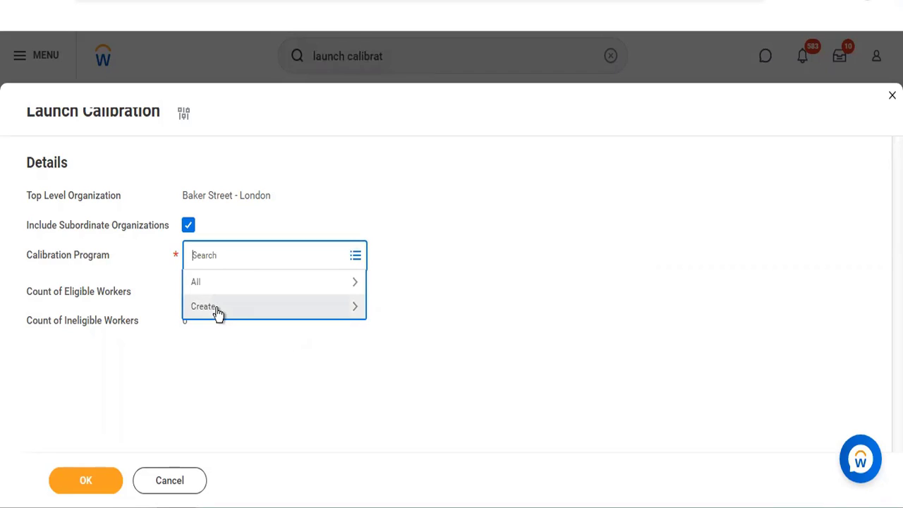
pyautogui.click(259, 166)
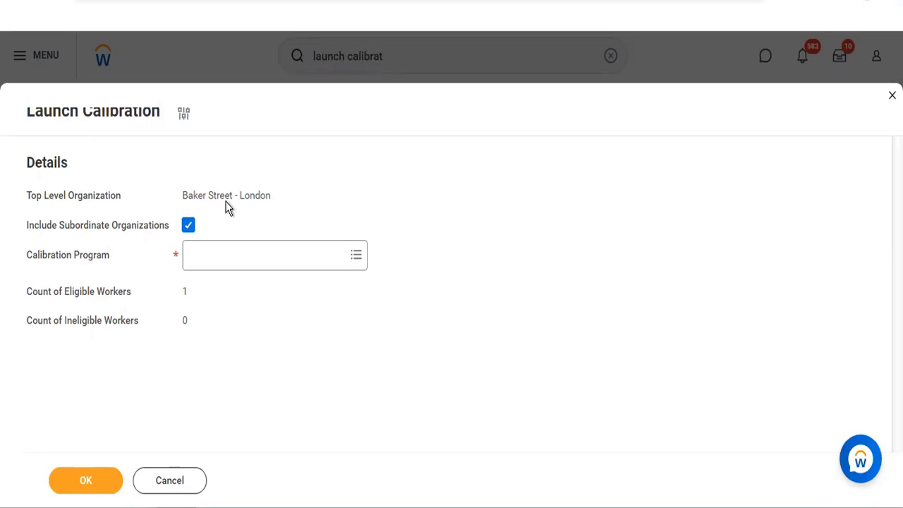
pyautogui.moveTo(228, 202)
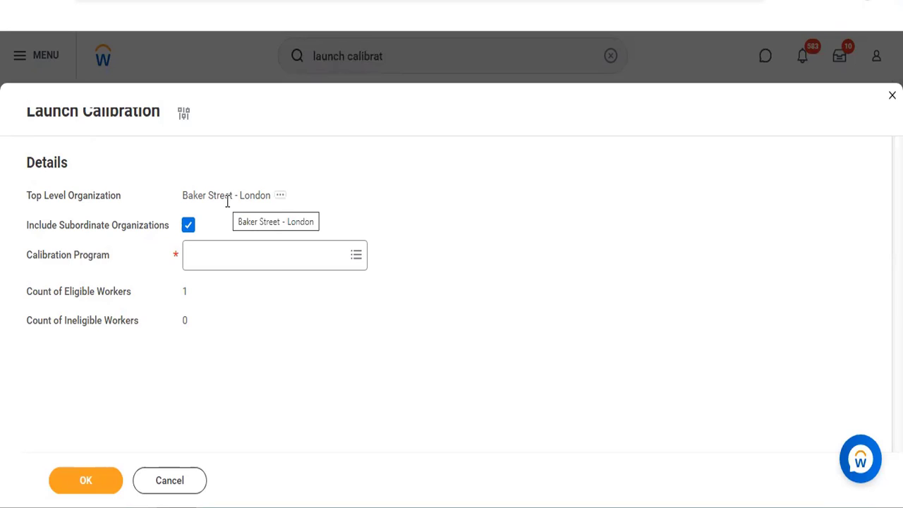
# - Start creating a new calibration program for the Baker Street - London calibration and place the cursor in its program name
pyautogui.click(229, 255)
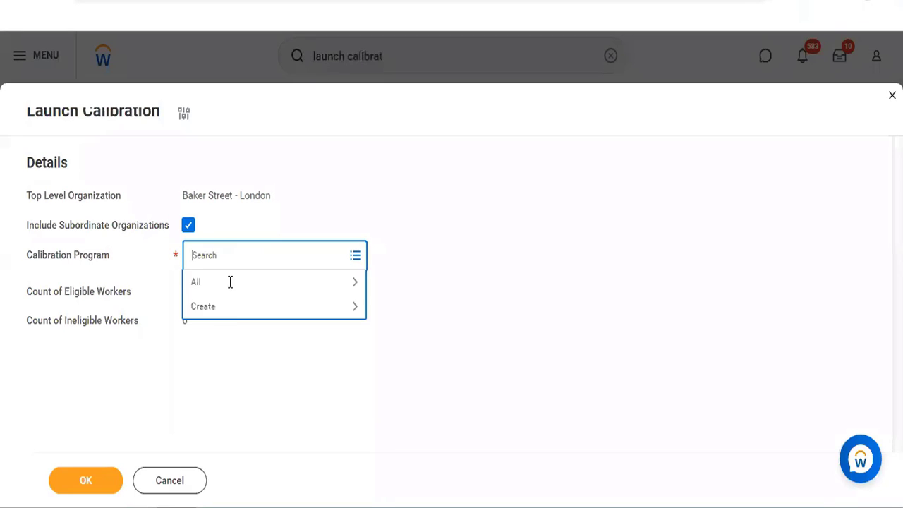
pyautogui.click(230, 308)
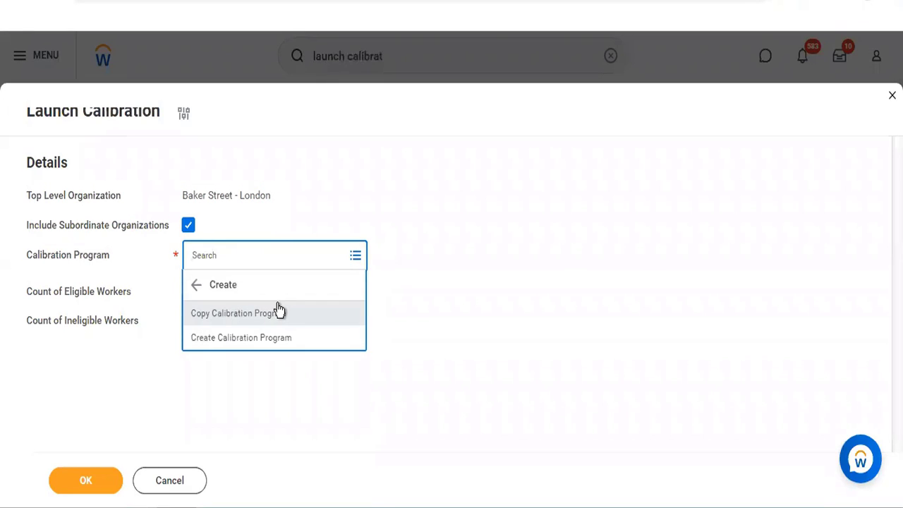
pyautogui.click(243, 339)
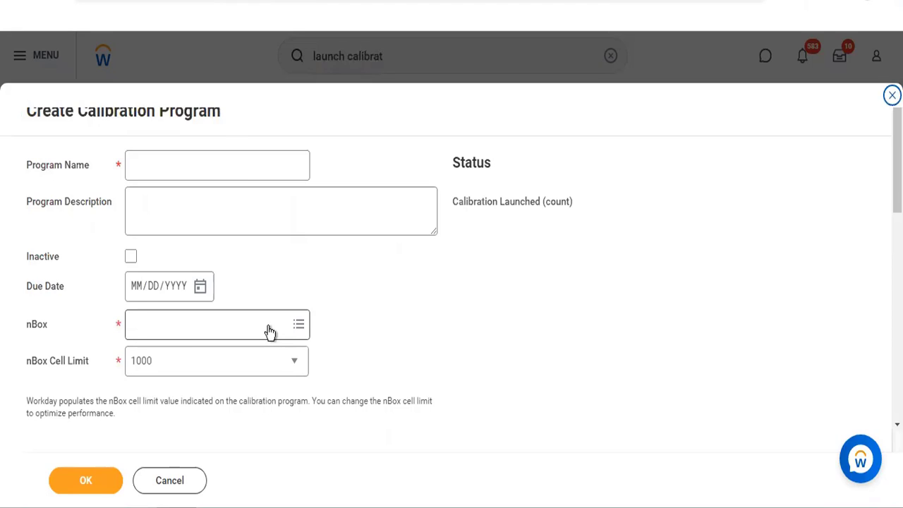
pyautogui.click(212, 152)
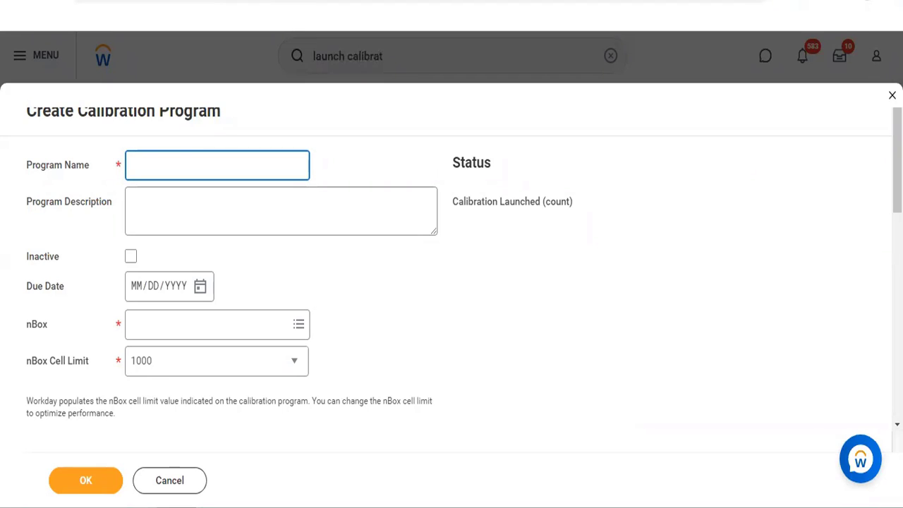
# - Choose AKH_L2_Performance Calibration_nBox as the program's nBox and open that nBox in a new tab
pyautogui.click(171, 326)
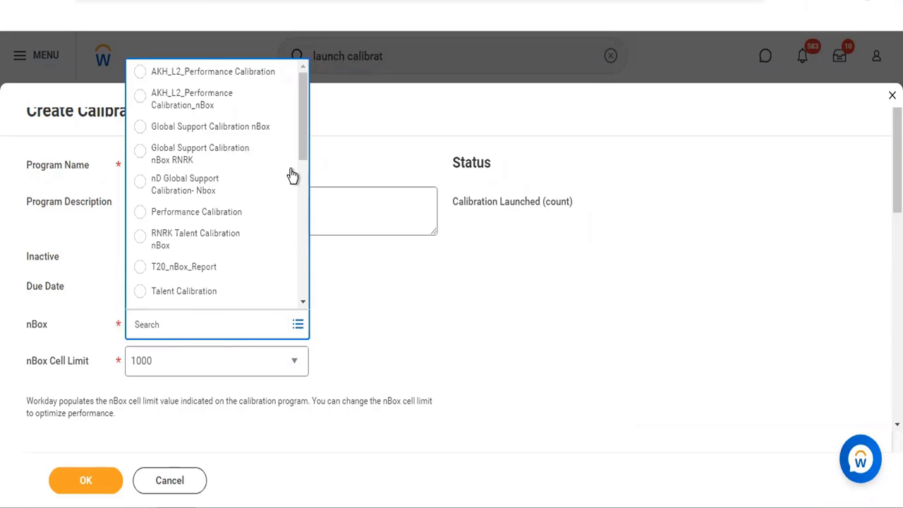
pyautogui.scroll(-1, 302, 176)
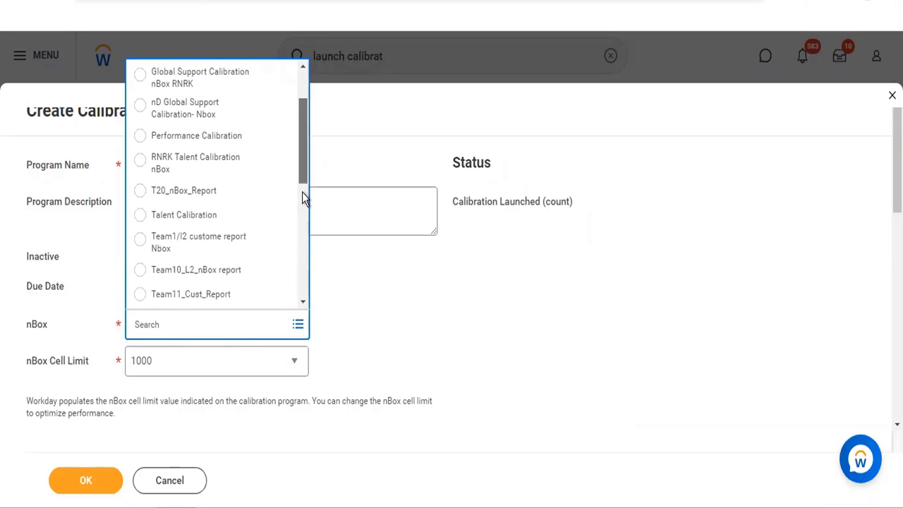
pyautogui.scroll(-1, 302, 226)
pyautogui.scroll(-3, 299, 245)
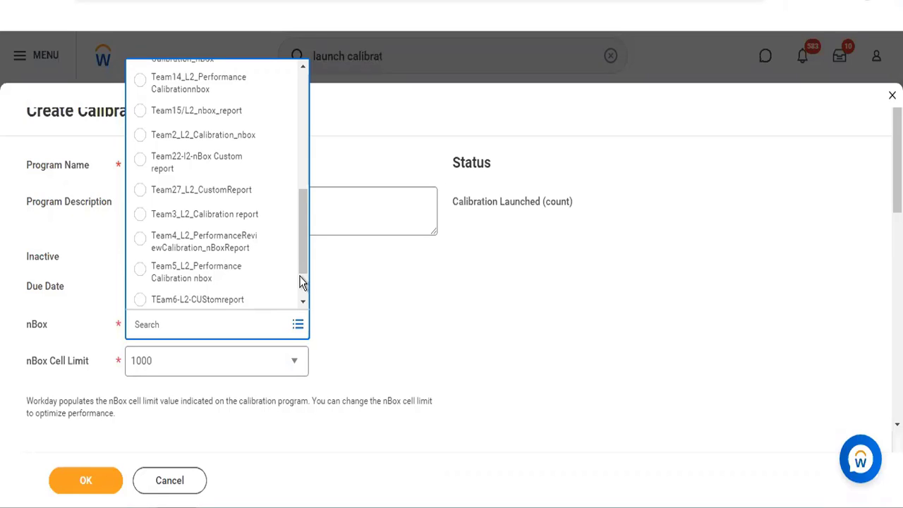
pyautogui.click(39, 344)
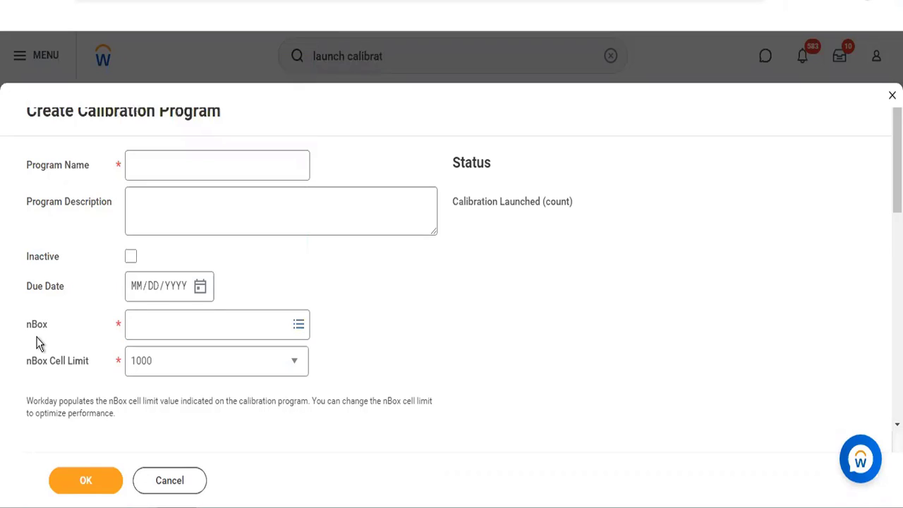
pyautogui.click(187, 315)
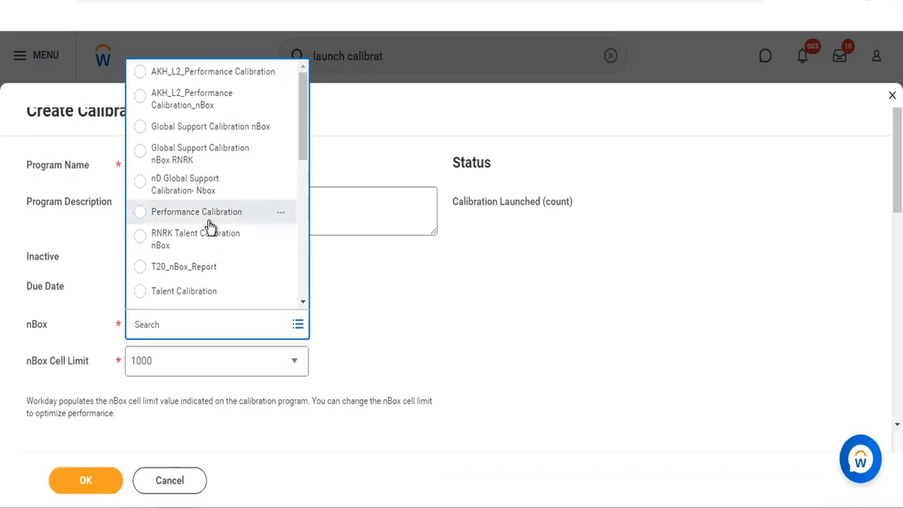
pyautogui.click(221, 103)
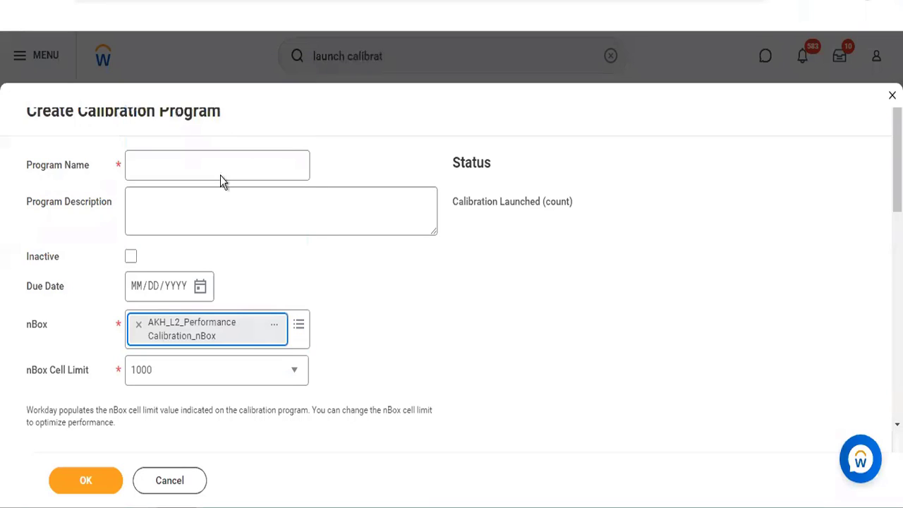
pyautogui.rightClick(198, 334)
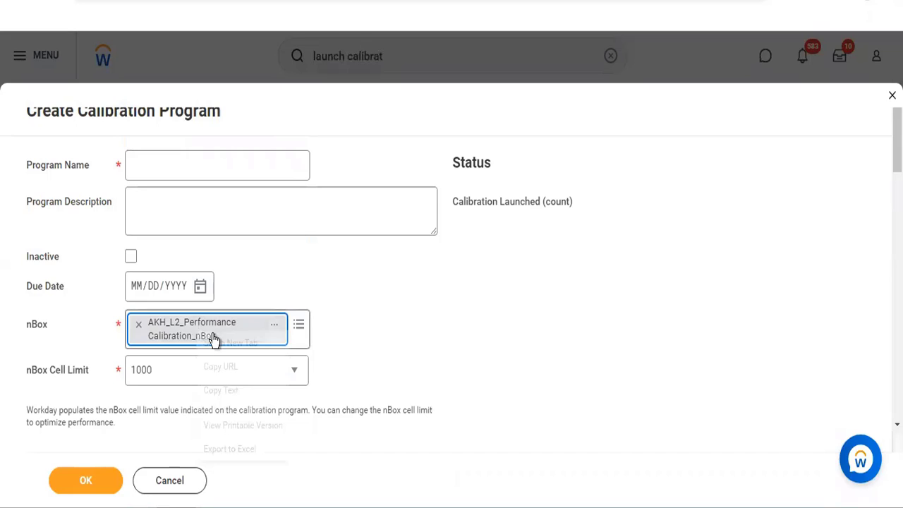
pyautogui.click(217, 342)
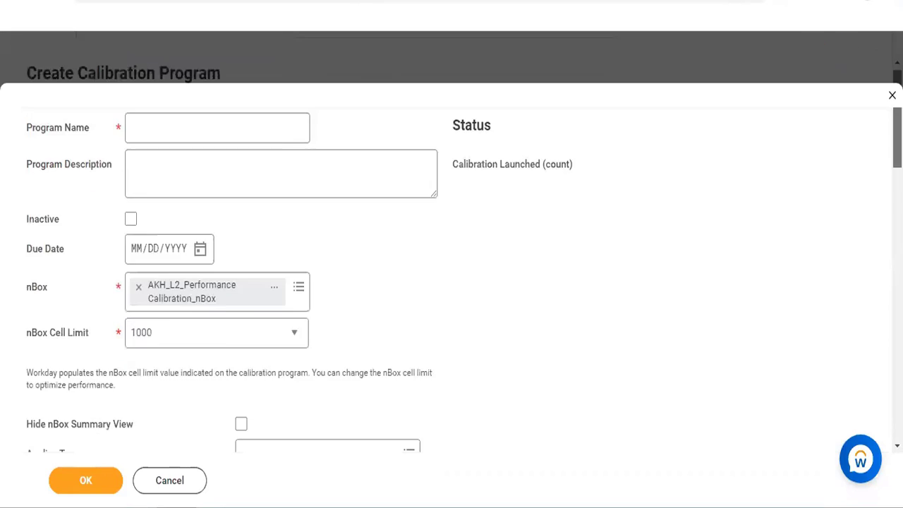
# - Try an nBox cell limit of 2000 for the program and return it to 1000
pyautogui.scroll(-3, 517, 177)
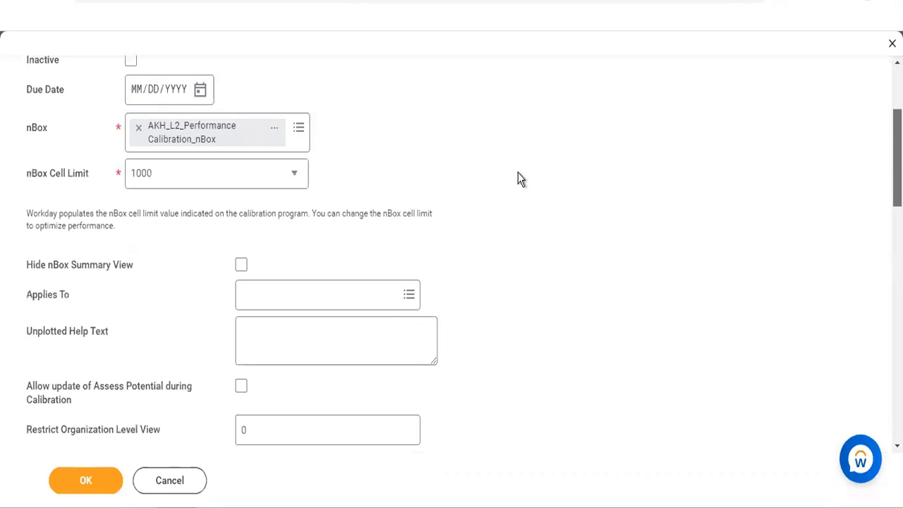
pyautogui.click(293, 174)
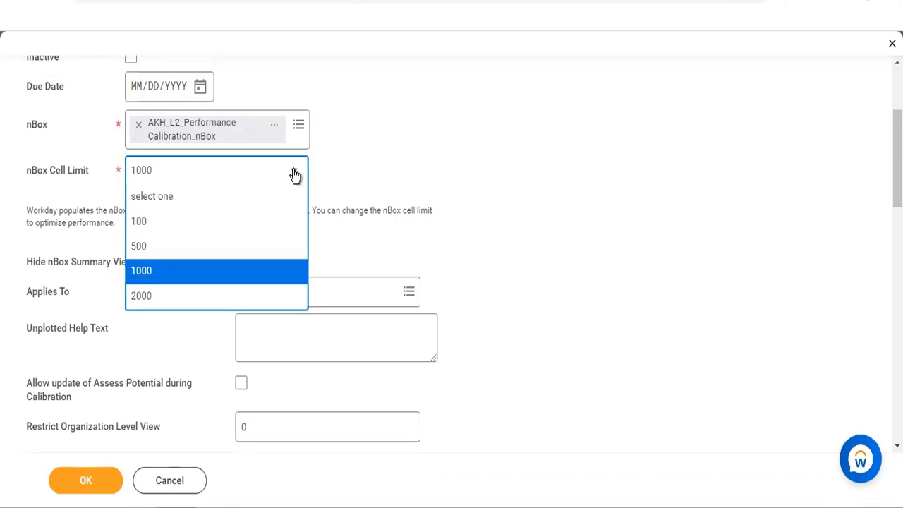
pyautogui.click(294, 175)
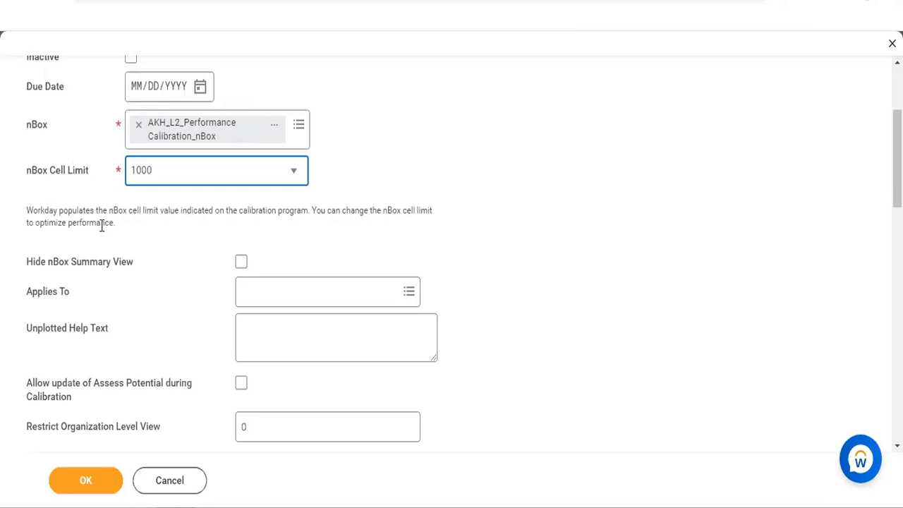
pyautogui.click(180, 175)
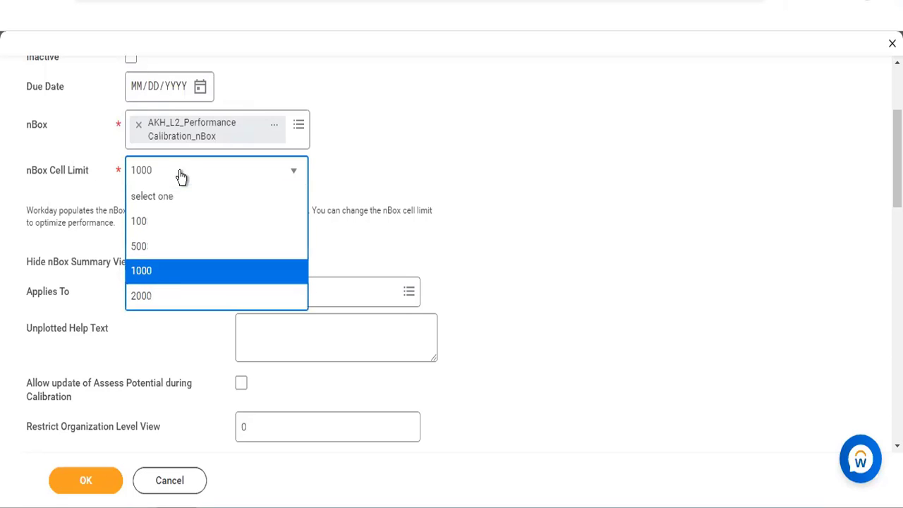
pyautogui.click(179, 296)
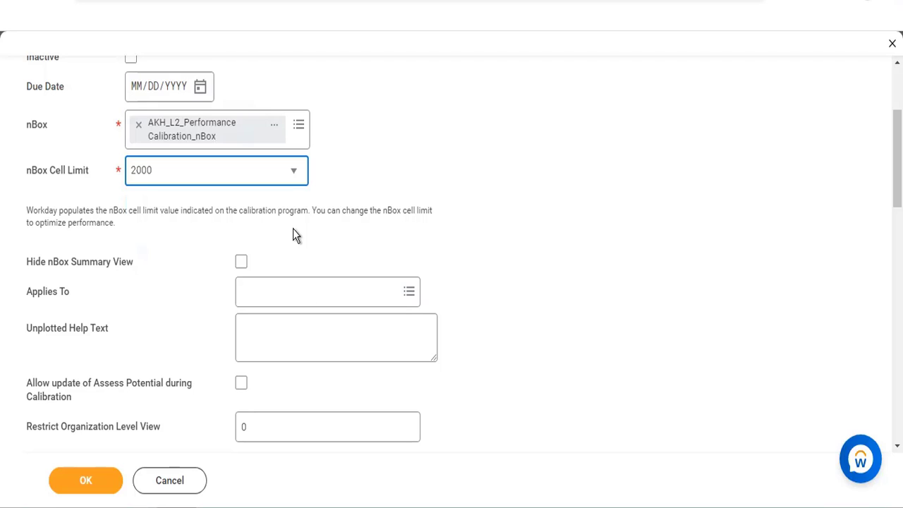
pyautogui.click(270, 177)
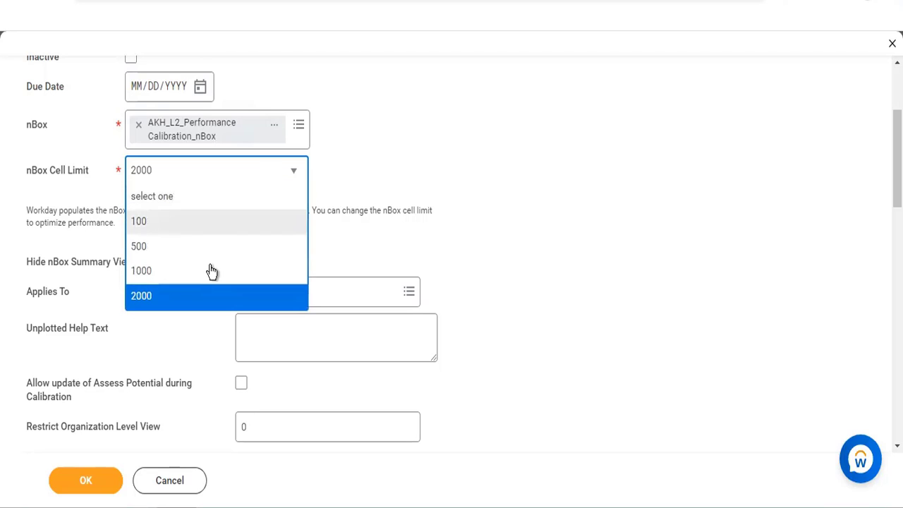
pyautogui.click(212, 271)
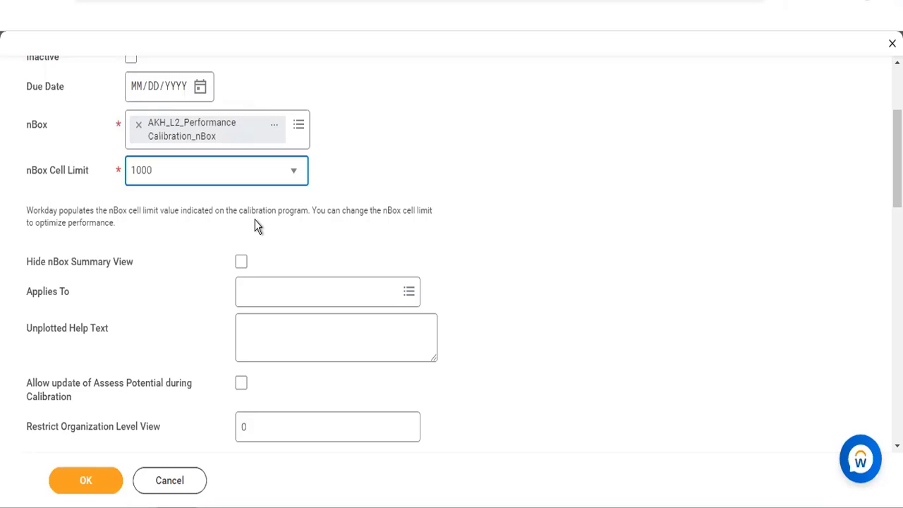
# - Leave Hide nBox Summary View off after toggling it and set Applies To to Director Level
pyautogui.click(241, 262)
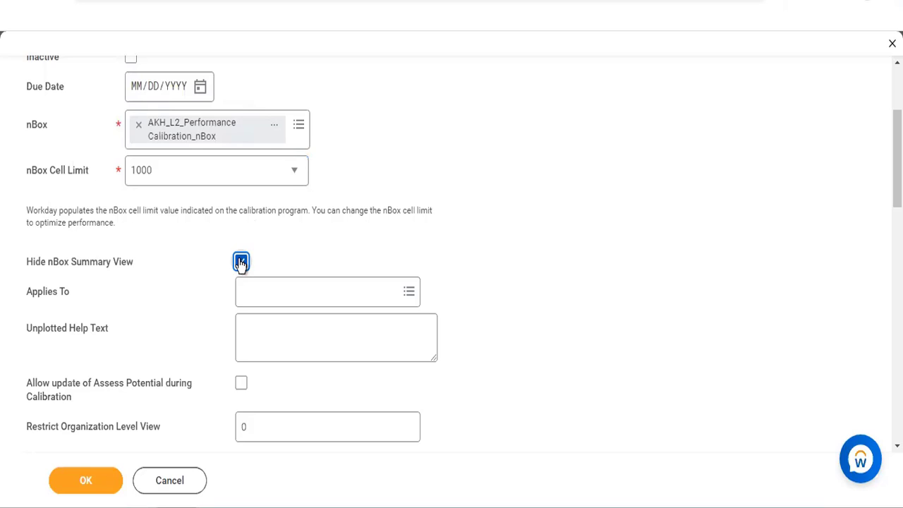
pyautogui.click(241, 262)
pyautogui.click(261, 292)
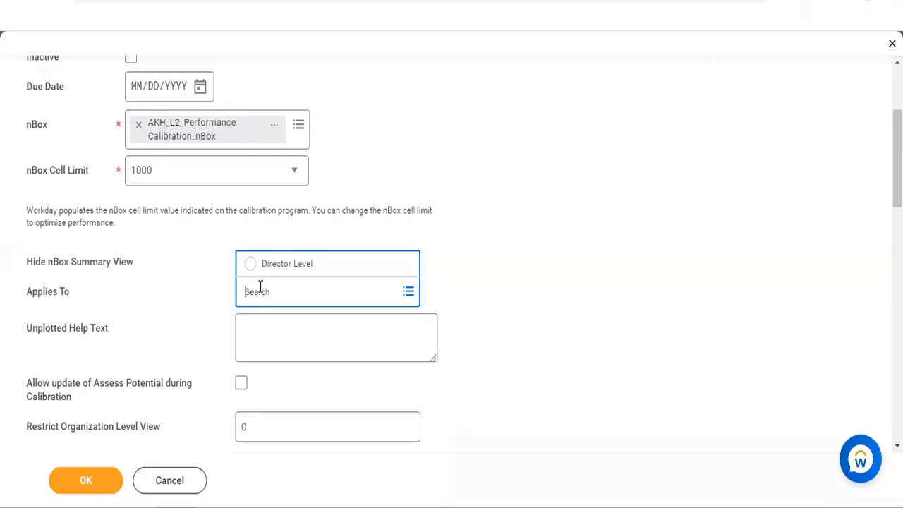
pyautogui.click(199, 278)
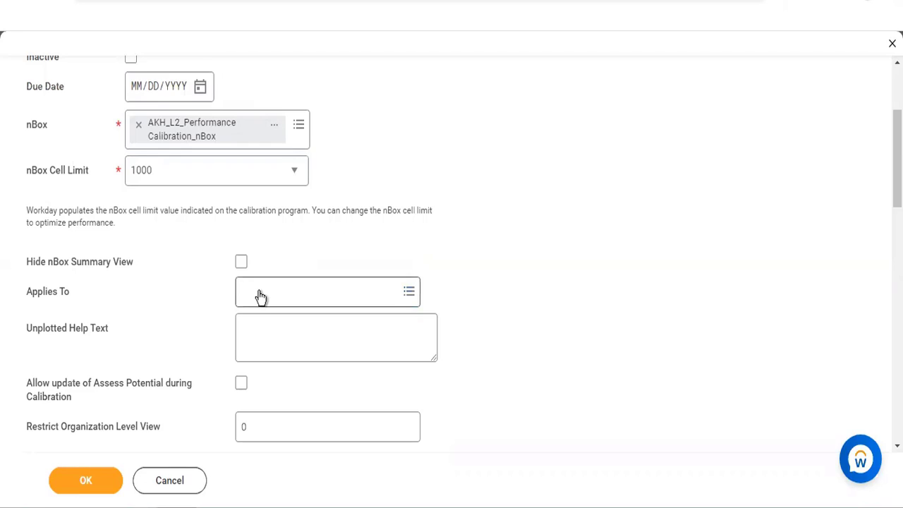
pyautogui.click(260, 296)
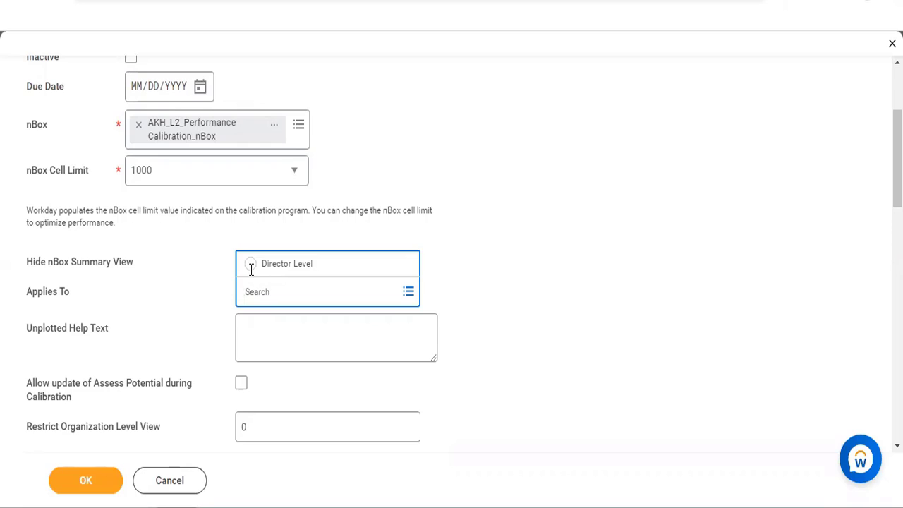
pyautogui.click(250, 266)
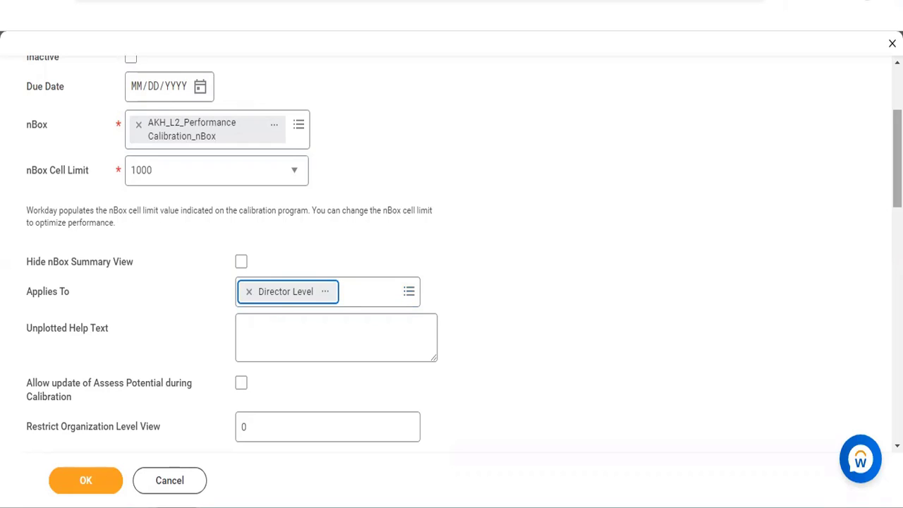
# - Leave the unplotted help text blank and allow update of Assess Potential during calibration
pyautogui.scroll(-1, 897, 163)
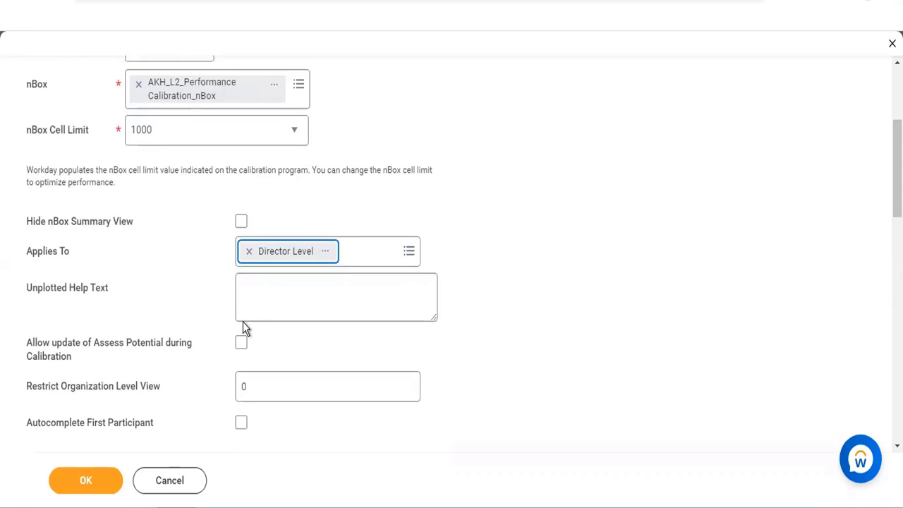
pyautogui.click(269, 300)
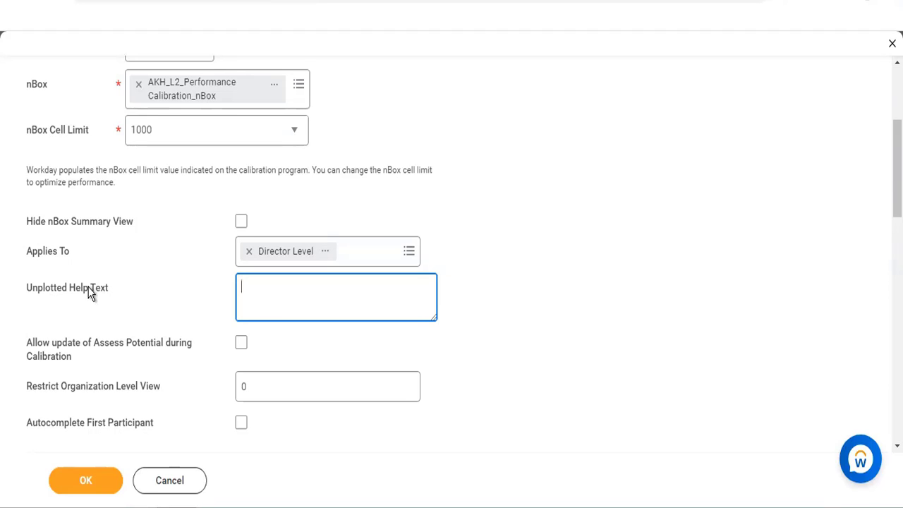
pyautogui.moveTo(108, 290); pyautogui.dragTo(73, 292)
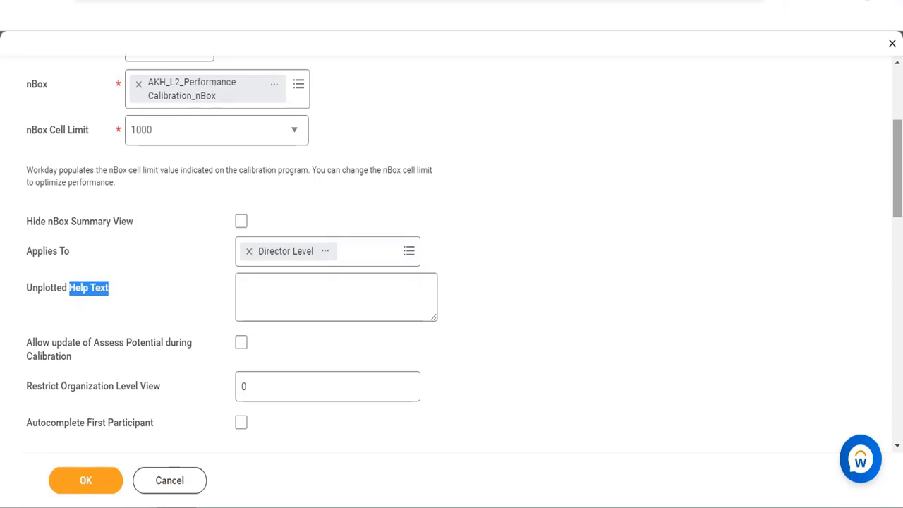
pyautogui.scroll(-2, 463, 263)
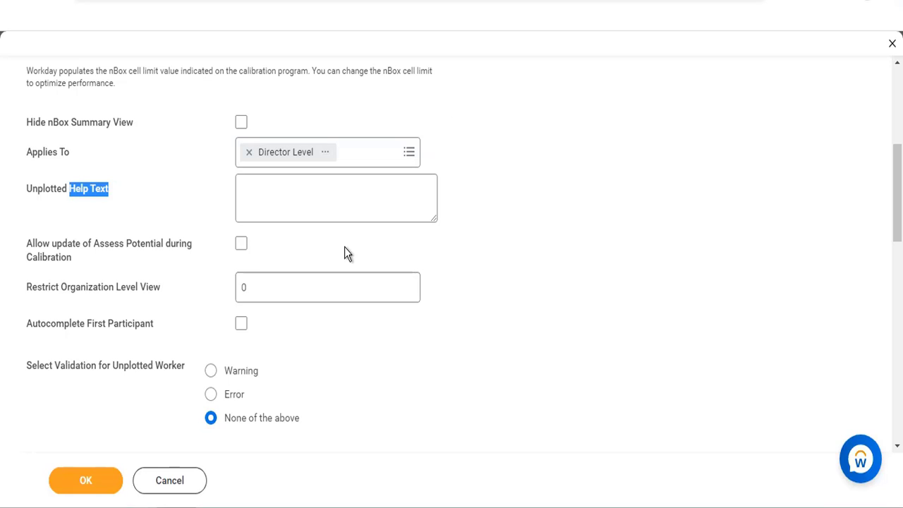
pyautogui.click(242, 245)
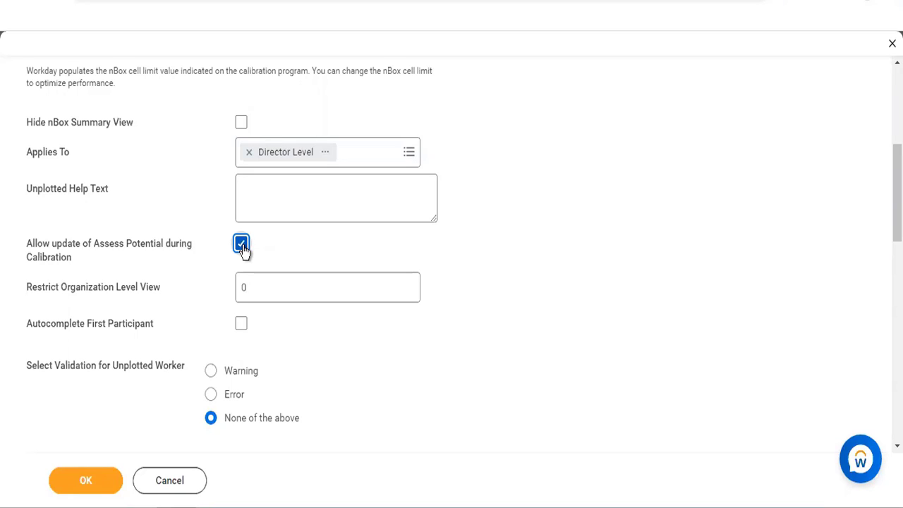
# - Examine the Restrict Organization Level View setting and the calibration program's other settings above it
pyautogui.click(256, 283)
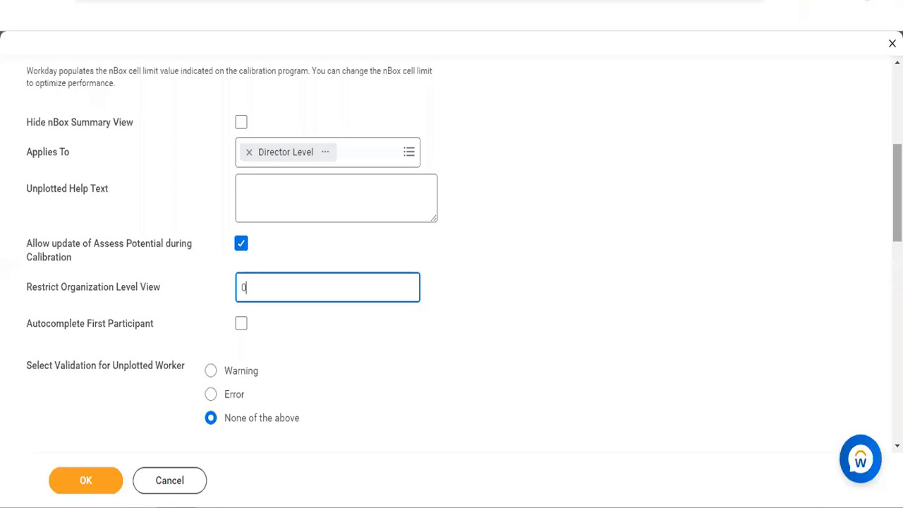
pyautogui.moveTo(897, 192); pyautogui.dragTo(897, 117)
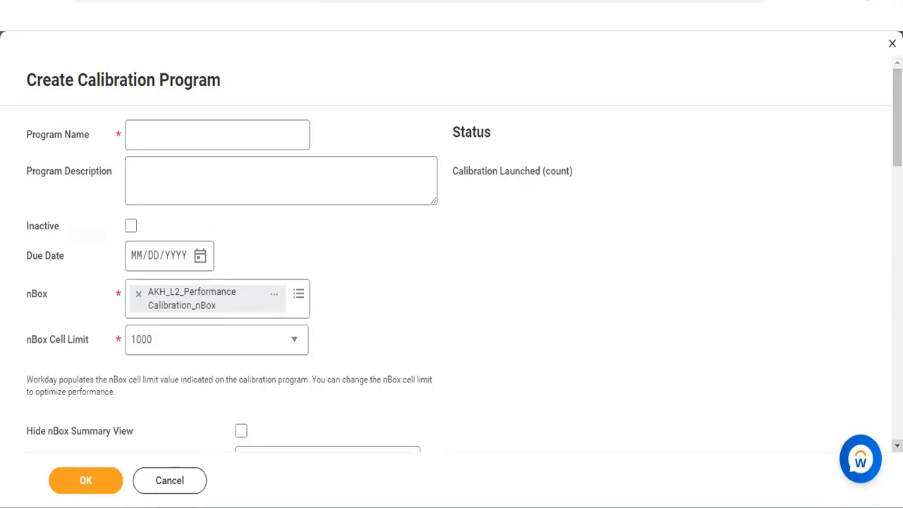
pyautogui.scroll(-1, 452, 254)
pyautogui.scroll(-5, 451, 254)
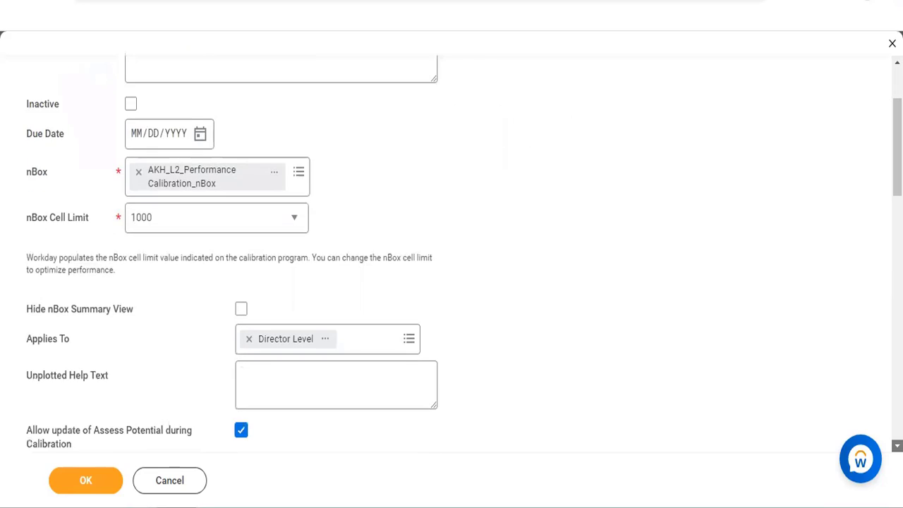
pyautogui.scroll(-1, 640, 335)
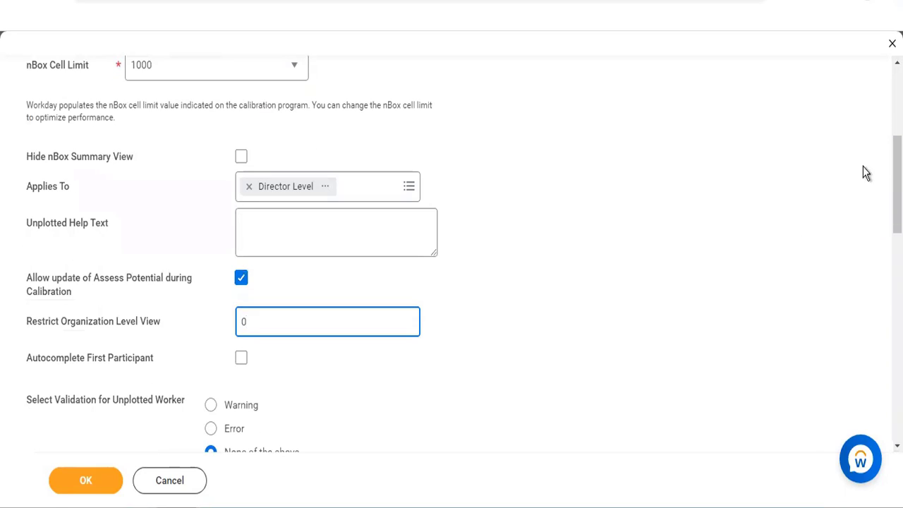
# - Examine the AKH_L2_Performance Calibration_nBox report definition, including its type, data source and primary business object
pyautogui.scroll(1, 862, 173)
pyautogui.scroll(3, 318, 156)
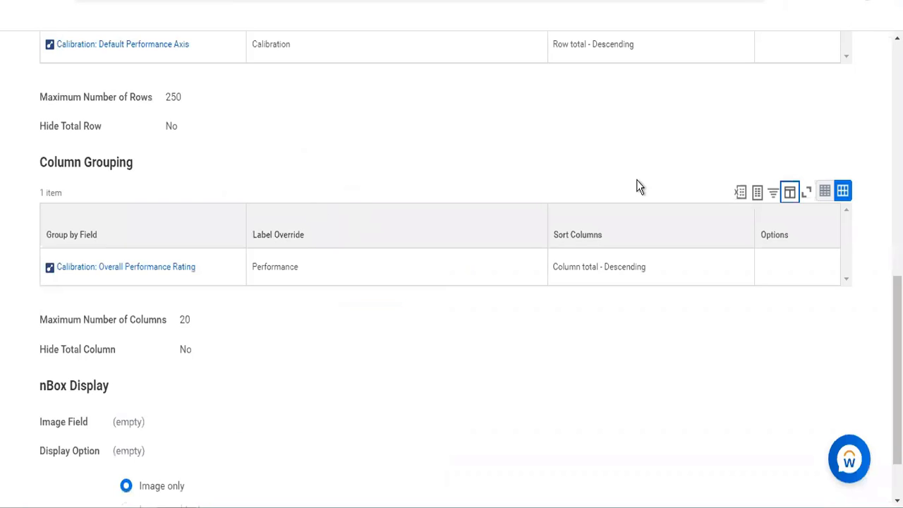
pyautogui.moveTo(897, 371); pyautogui.dragTo(897, 139)
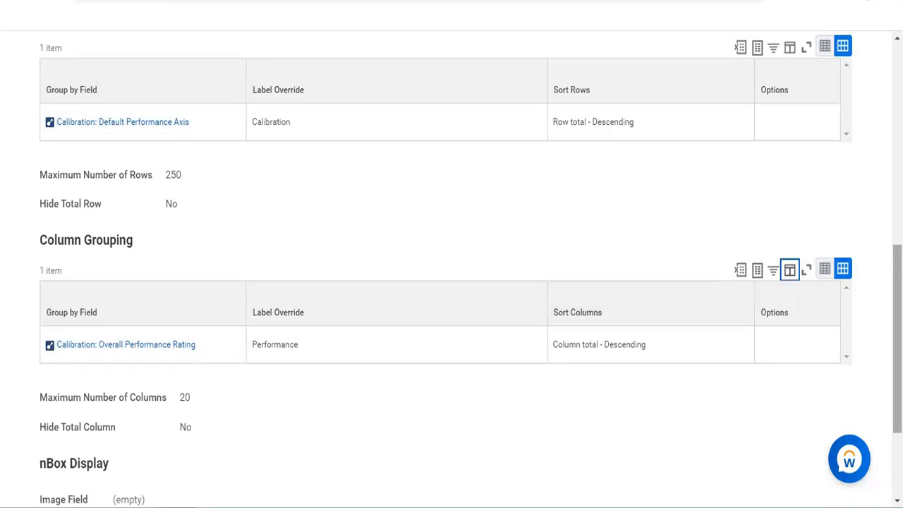
pyautogui.scroll(6, 452, 268)
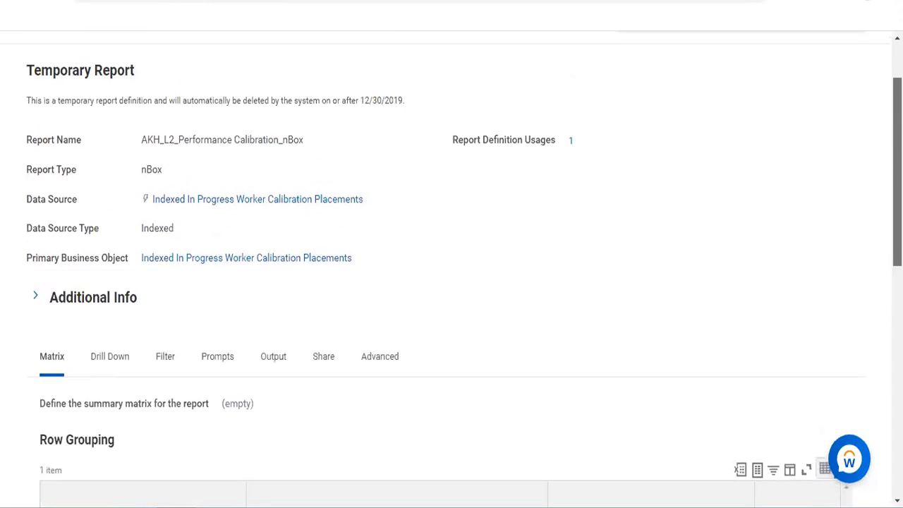
pyautogui.scroll(1, 452, 268)
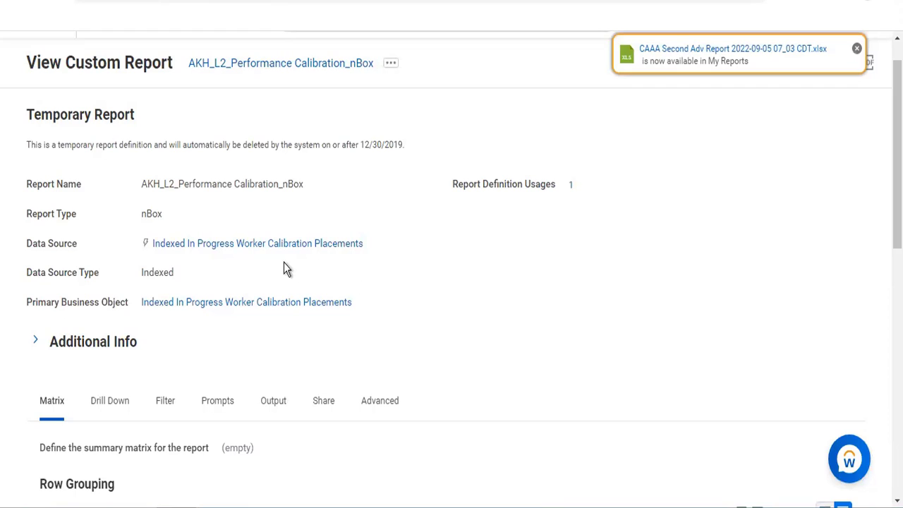
pyautogui.moveTo(168, 220)
pyautogui.scroll(-1, 257, 358)
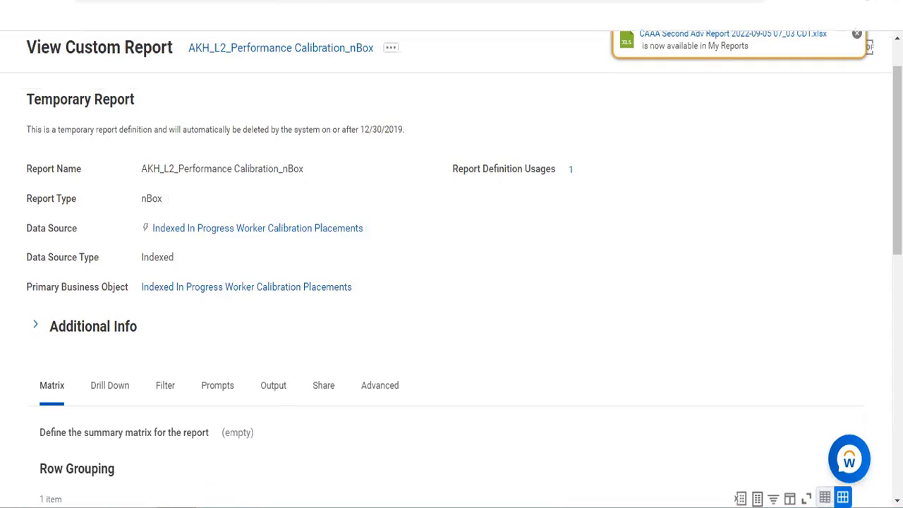
pyautogui.scroll(-3, 346, 320)
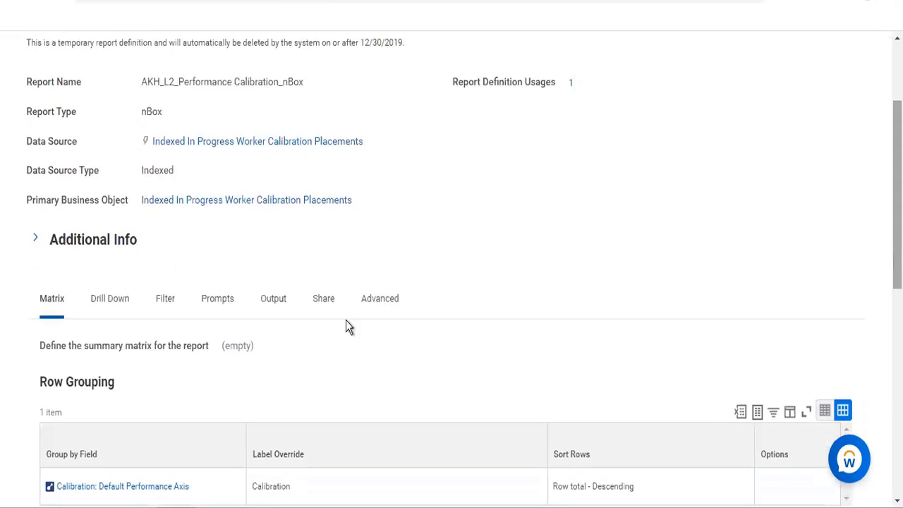
# - Review the nBox report's filter conditions, sharing options and output options
pyautogui.click(164, 301)
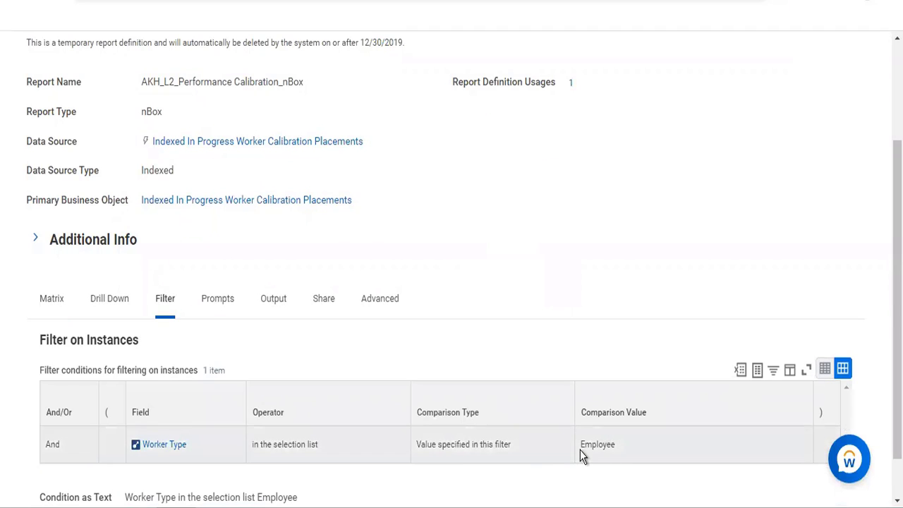
pyautogui.click(322, 308)
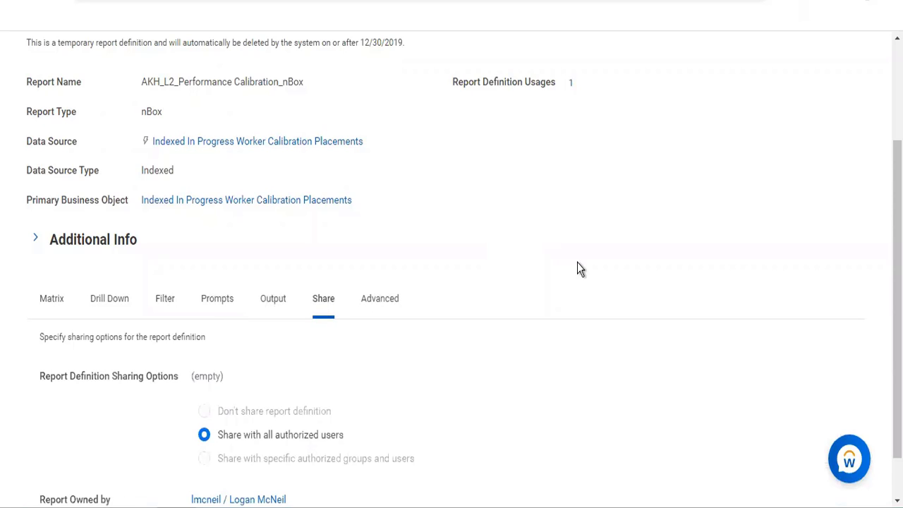
pyautogui.click(275, 307)
pyautogui.scroll(-2, 897, 282)
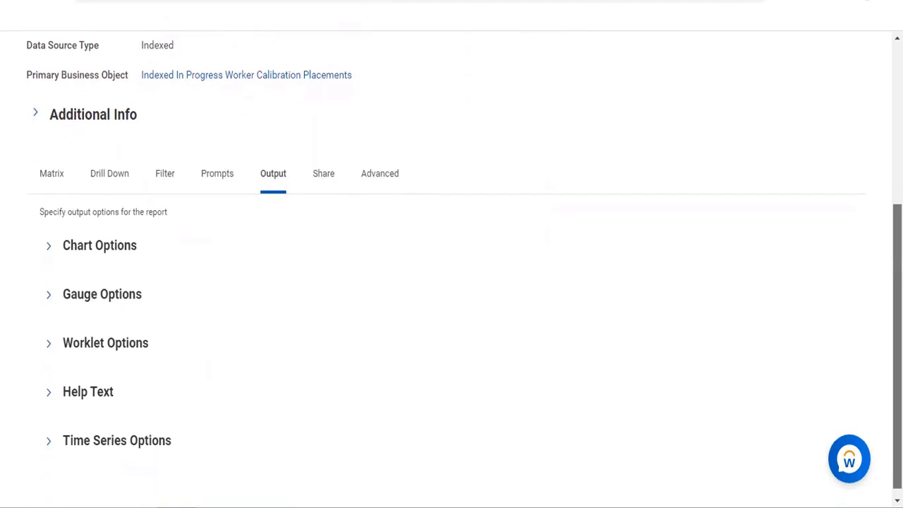
pyautogui.scroll(-1, 898, 282)
# - Examine the nBox report's matrix definition: row grouping, column grouping and nBox display settings
pyautogui.click(45, 173)
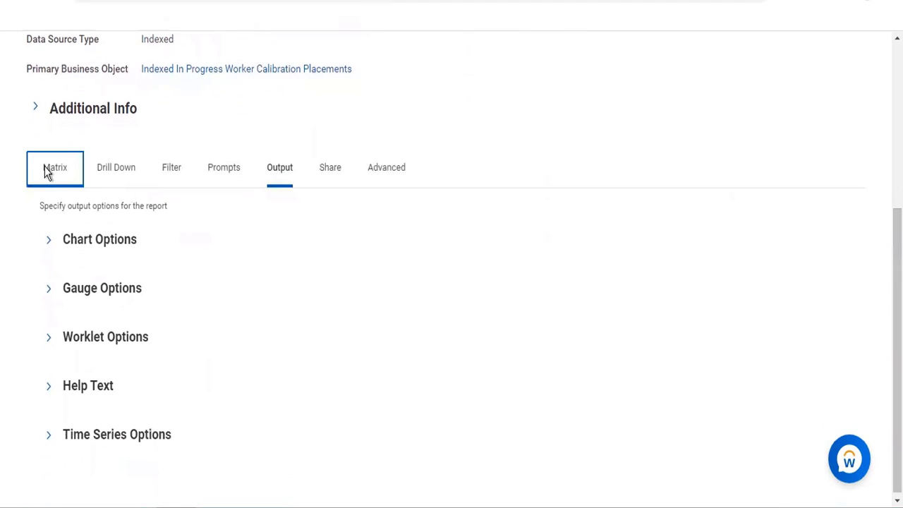
pyautogui.scroll(-3, 452, 283)
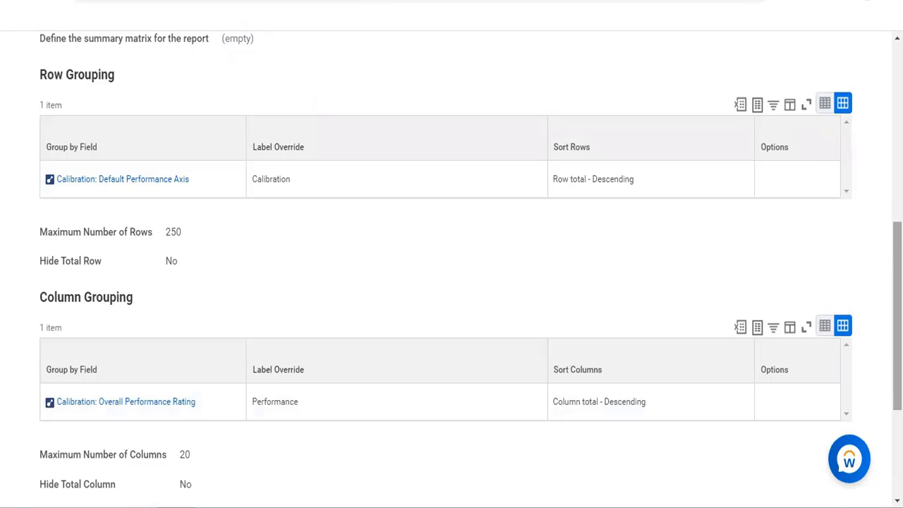
pyautogui.scroll(-3, 451, 268)
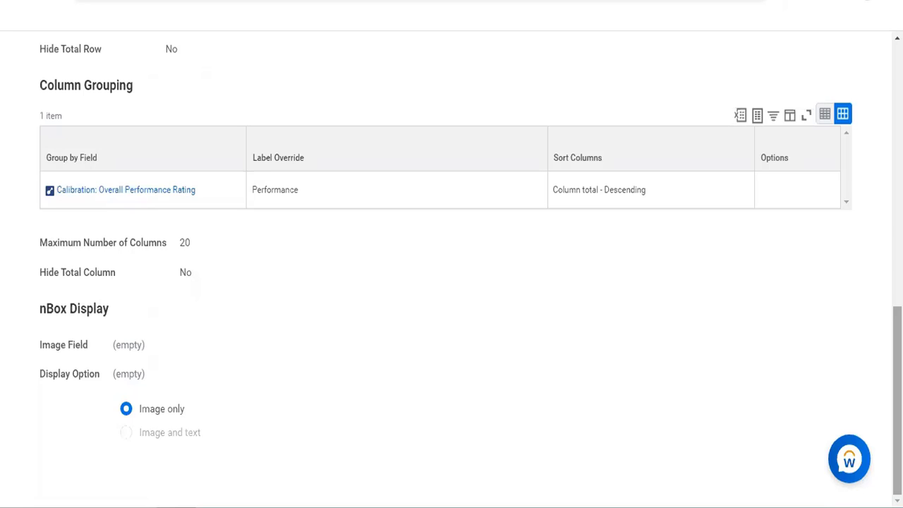
pyautogui.scroll(10, 497, 275)
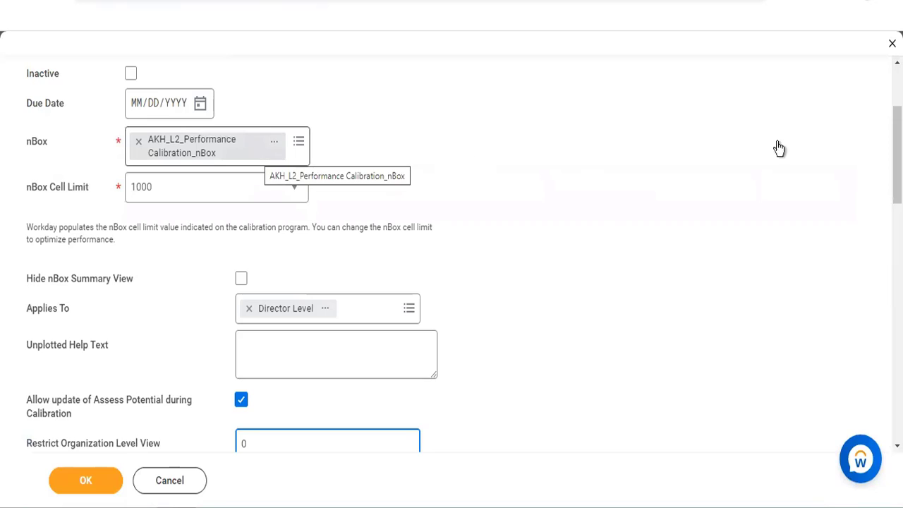
pyautogui.scroll(3, 482, 258)
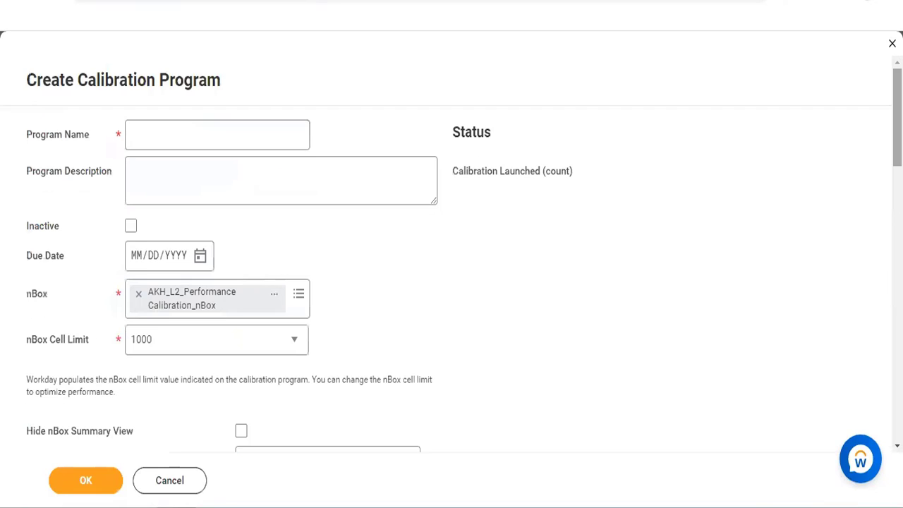
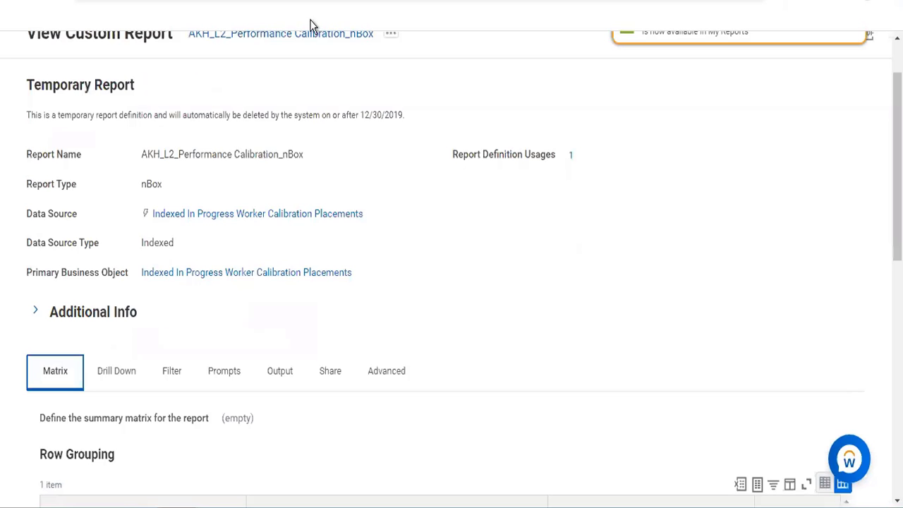
pyautogui.moveTo(898, 201); pyautogui.dragTo(897, 333)
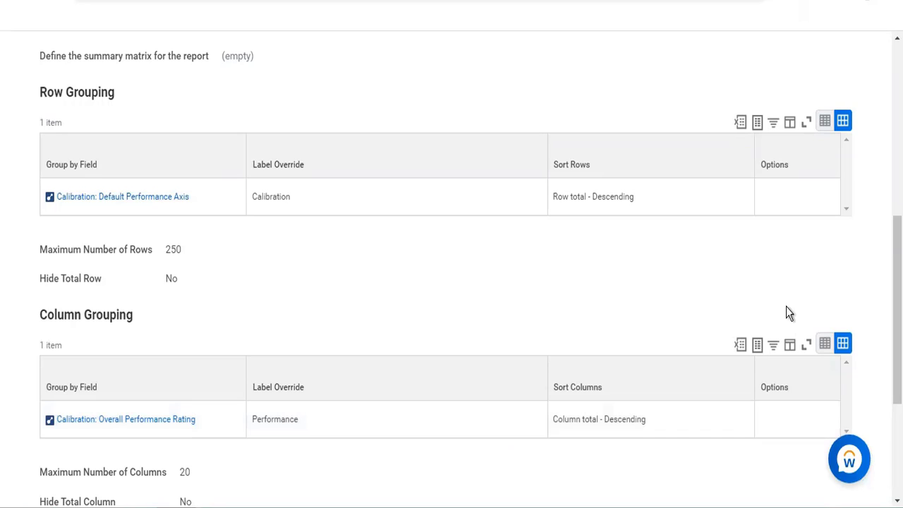
pyautogui.scroll(-2, 452, 268)
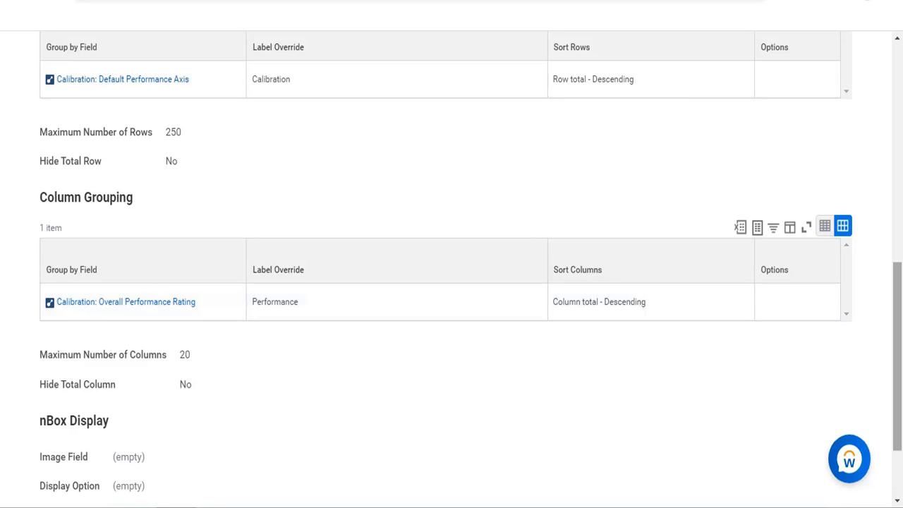
pyautogui.scroll(-3, 451, 268)
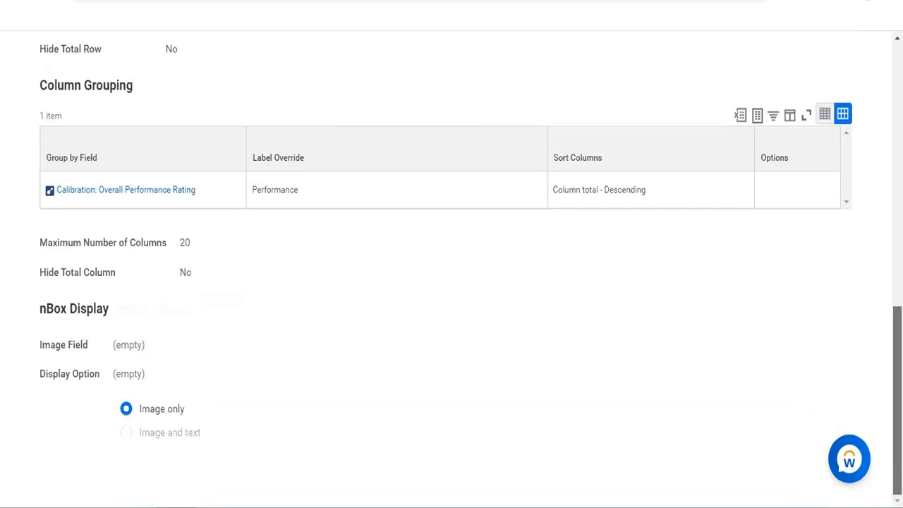
pyautogui.scroll(3, 441, 179)
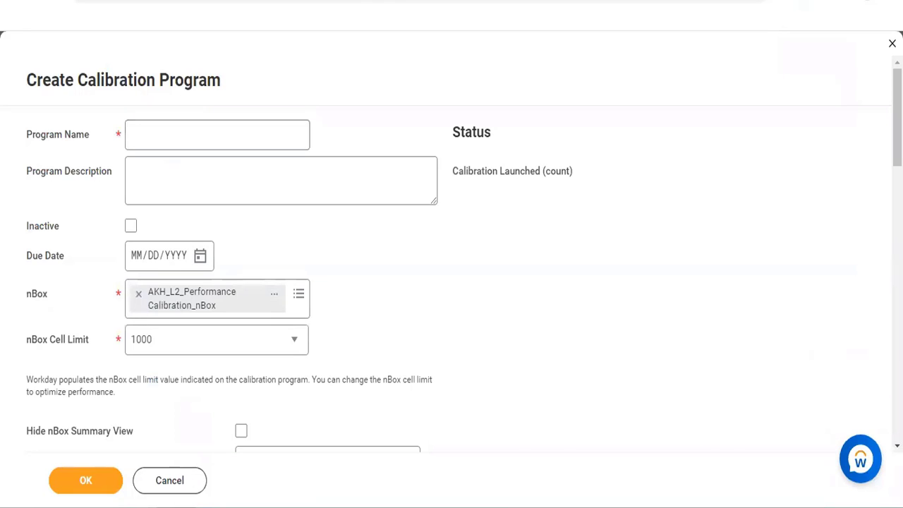
# - Re-enter 0 for Restrict Organization Level View in the new calibration program
pyautogui.scroll(-1, 429, 297)
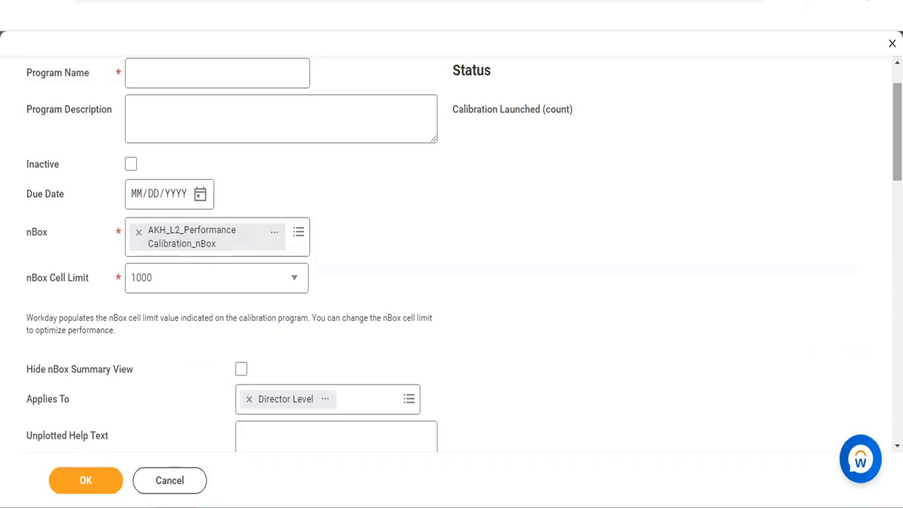
pyautogui.scroll(-5, 451, 254)
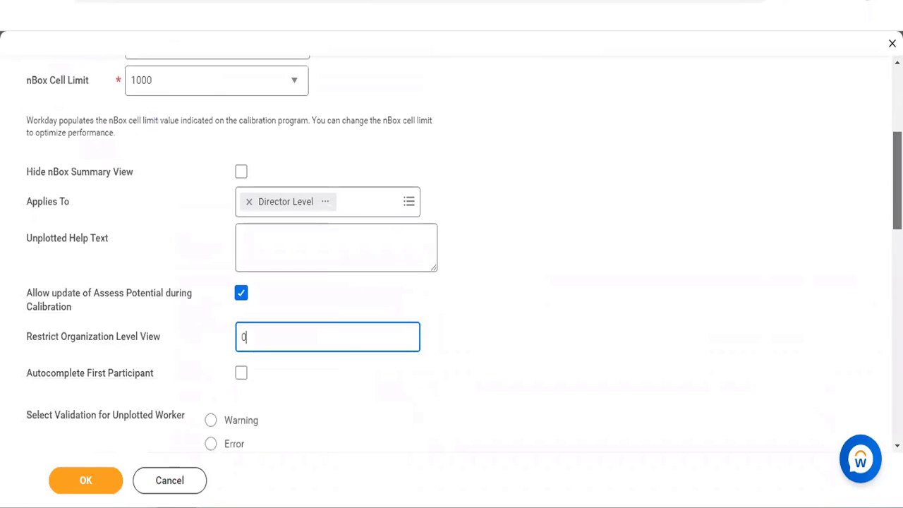
pyautogui.scroll(-2, 451, 254)
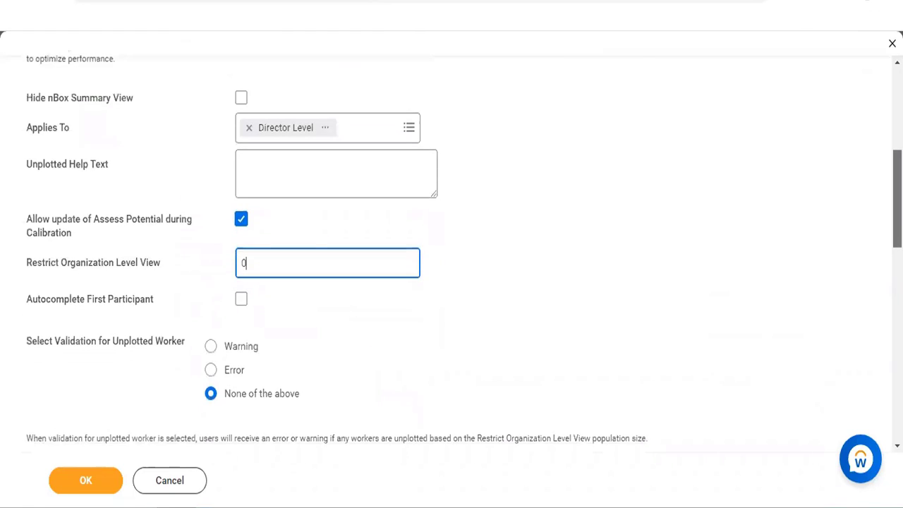
pyautogui.scroll(-1, 452, 254)
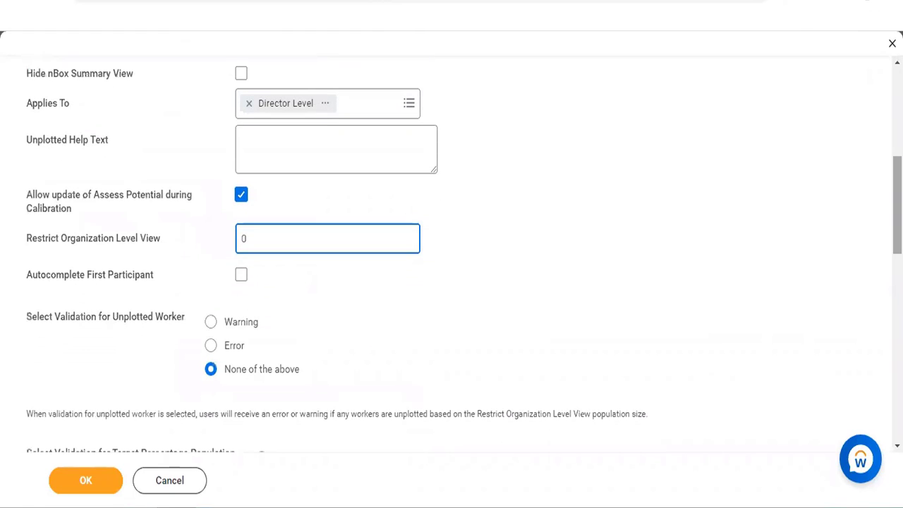
pyautogui.scroll(-3, 452, 254)
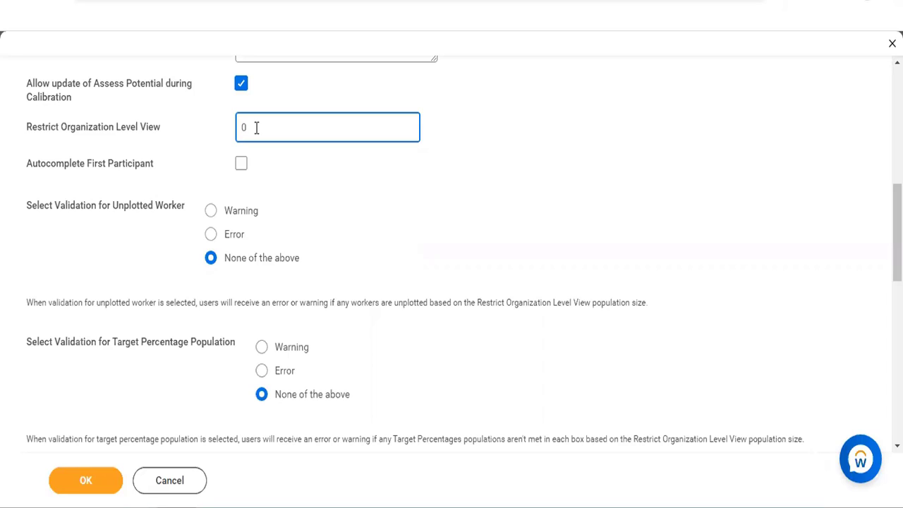
pyautogui.press('BackSpace')
pyautogui.write('0')
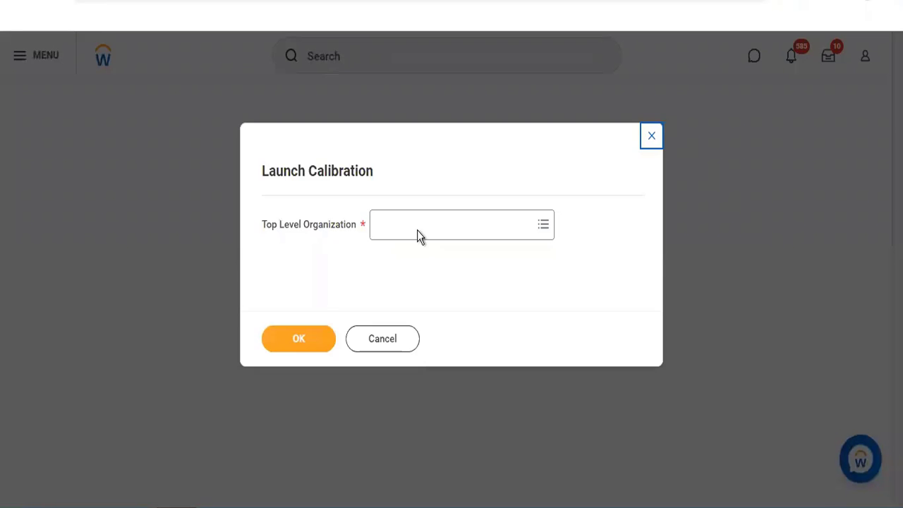
# - Start launching a calibration with the Angel Healthcare custom organization Baker Street - London as the top level organization
pyautogui.click(417, 230)
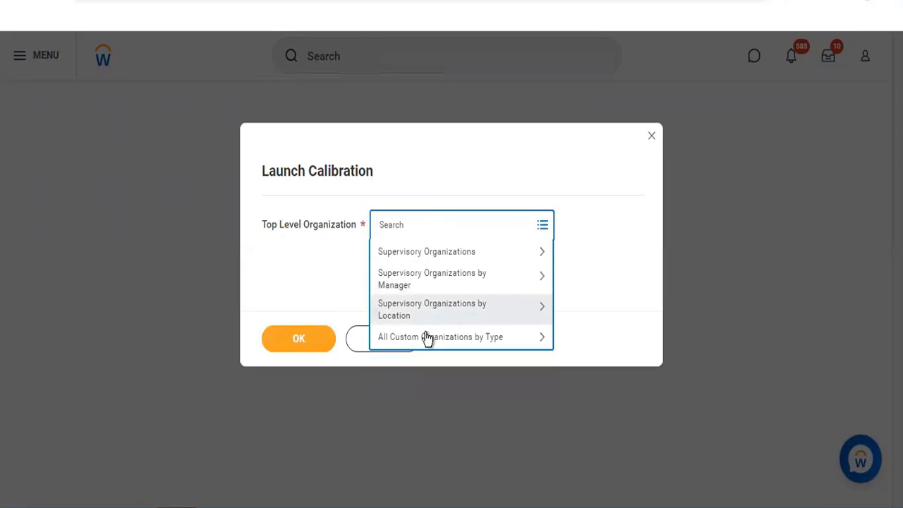
pyautogui.click(427, 337)
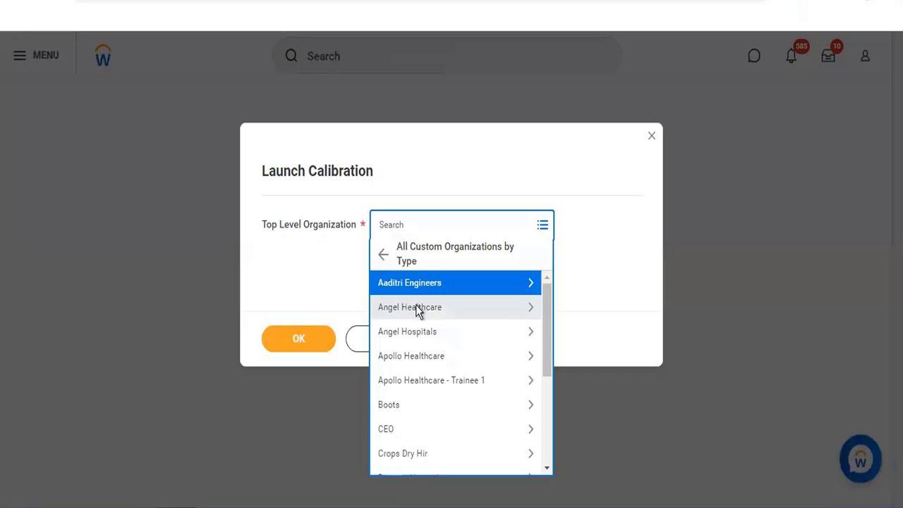
pyautogui.click(417, 310)
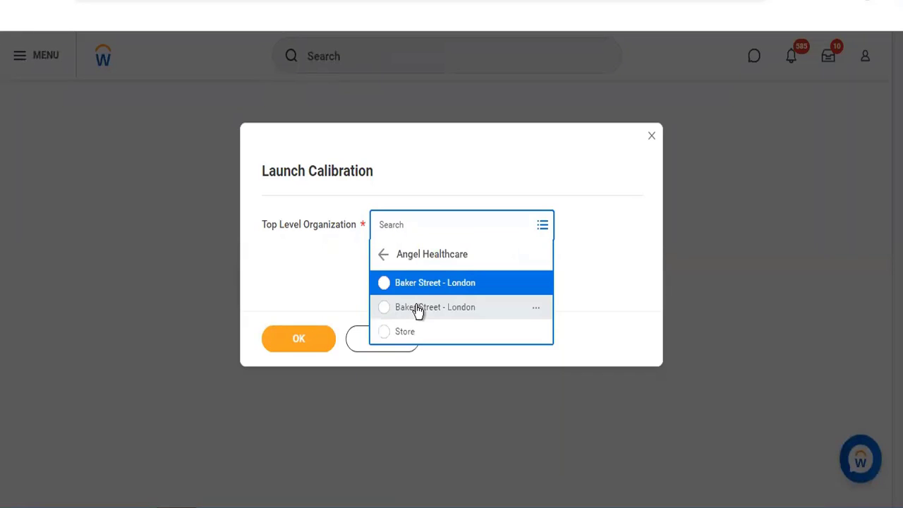
pyautogui.click(418, 310)
pyautogui.click(307, 343)
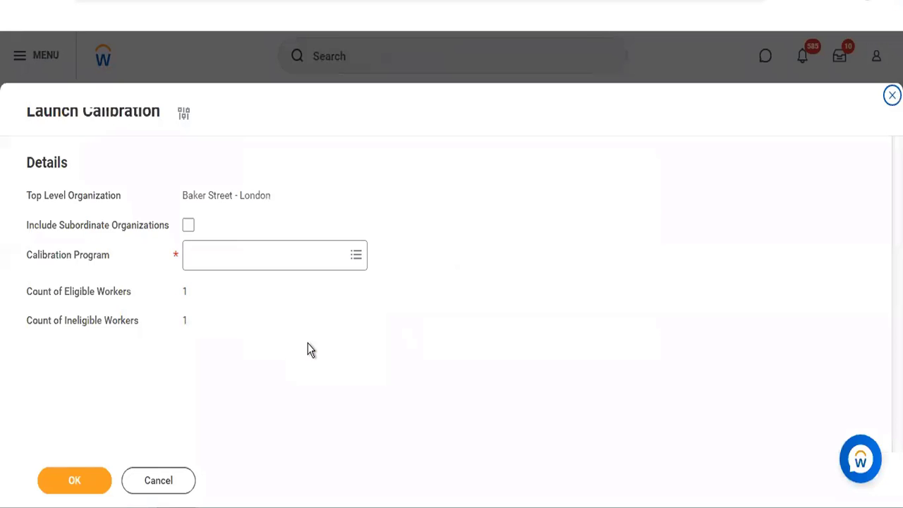
# - Choose the existing calibration program Global Support Calibration RNRK and launch the calibration
pyautogui.click(260, 247)
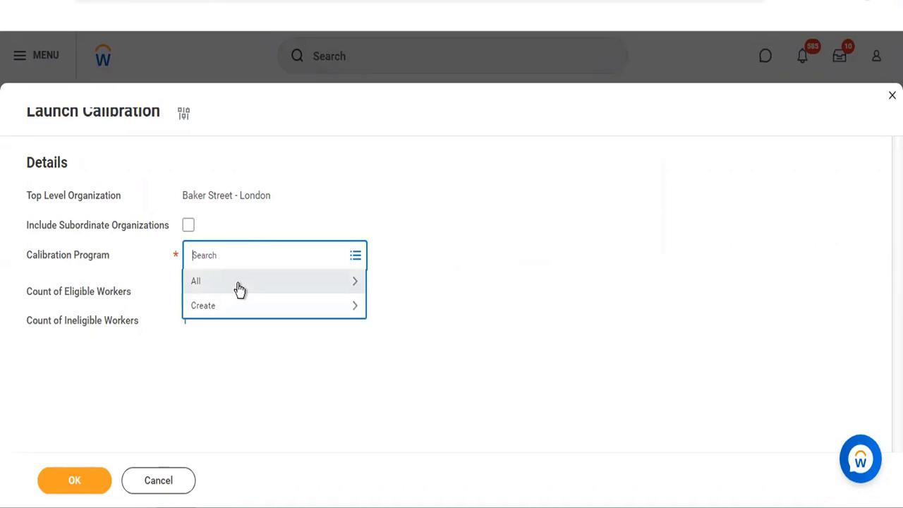
pyautogui.click(238, 288)
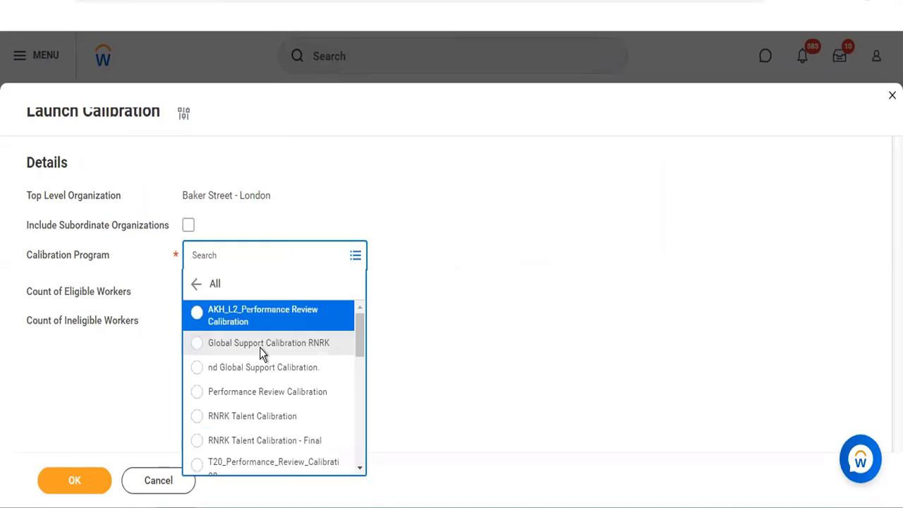
pyautogui.click(261, 344)
pyautogui.click(79, 492)
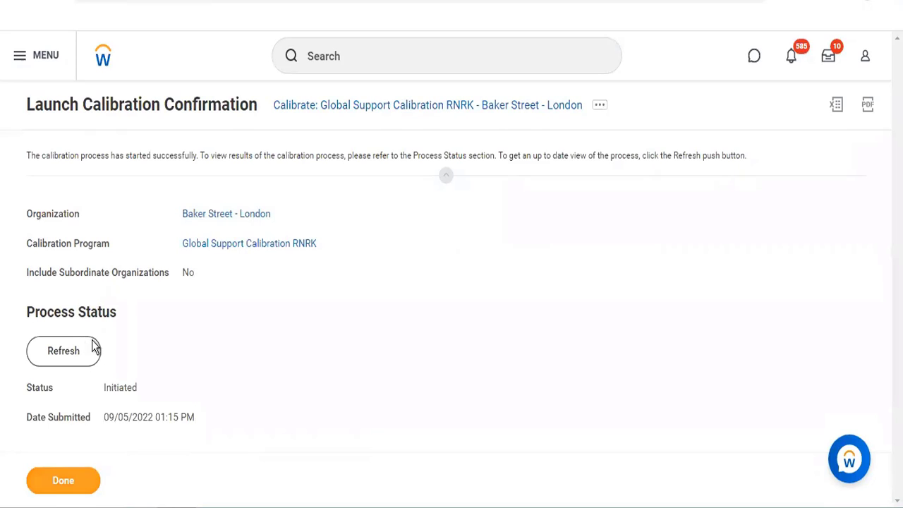
# - Open the launched Global Support Calibration RNRK program separately and examine its settings and row and column mappings
pyautogui.rightClick(264, 250)
pyautogui.click(276, 258)
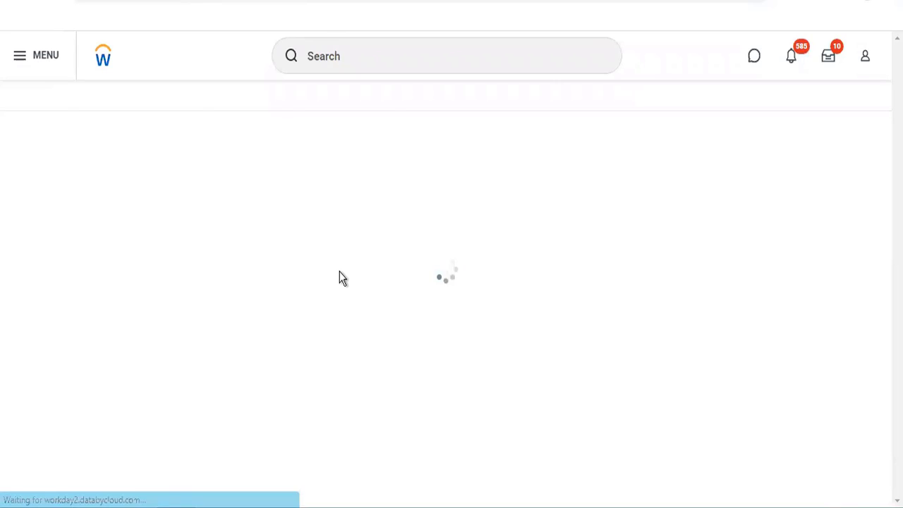
pyautogui.scroll(-10, 339, 277)
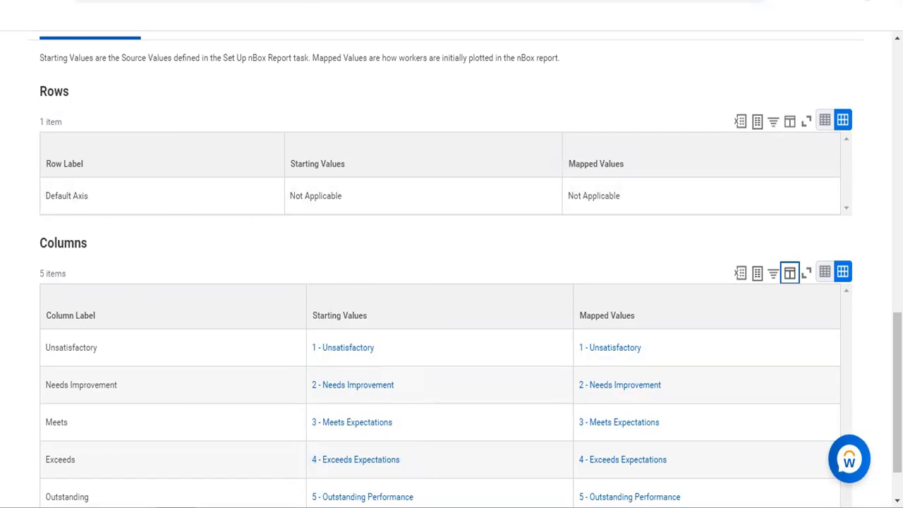
pyautogui.scroll(10, 452, 282)
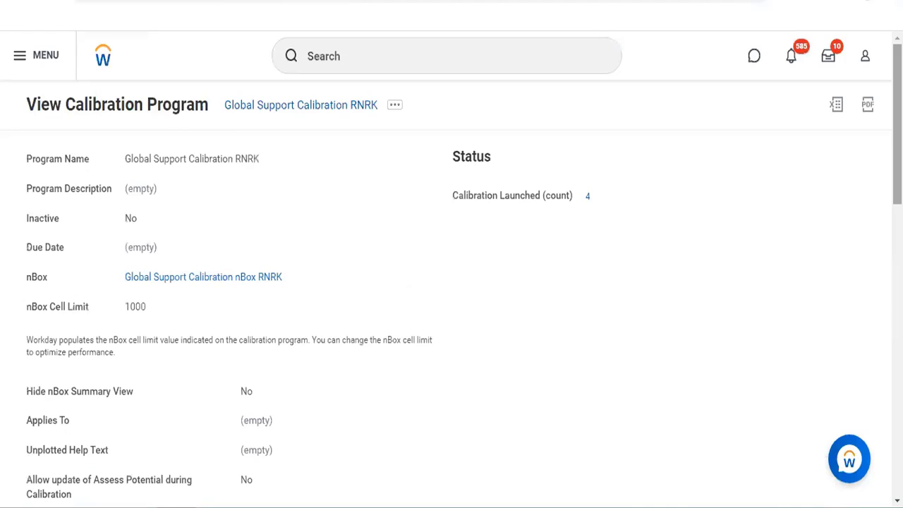
# - Examine the program's nBox cell limit, Restrict Organization Level View, Autocomplete First Participant, and the unplotted worker and target percentage validation options
pyautogui.scroll(-5, 451, 282)
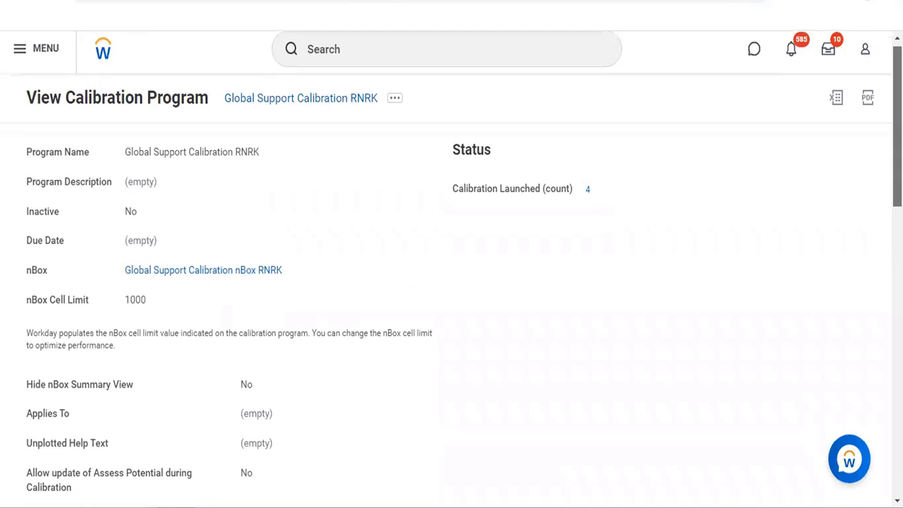
pyautogui.scroll(-1, 451, 282)
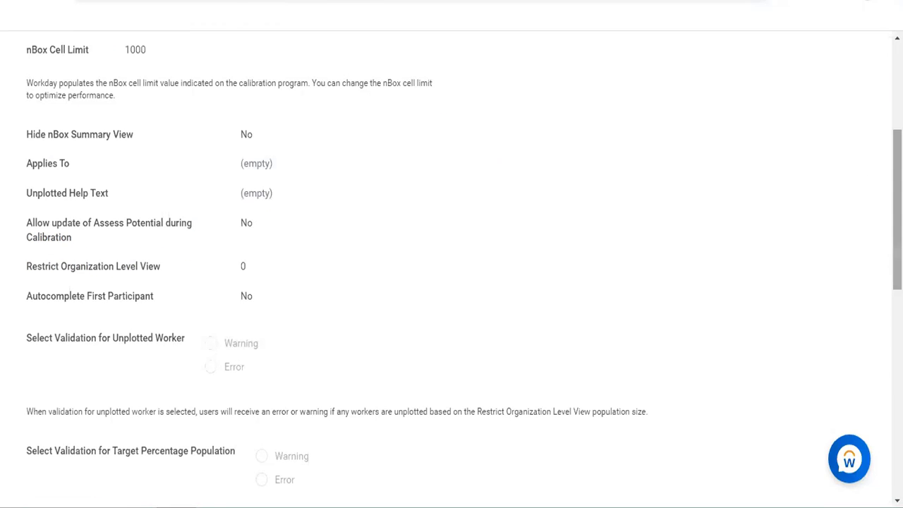
pyautogui.scroll(-3, 452, 261)
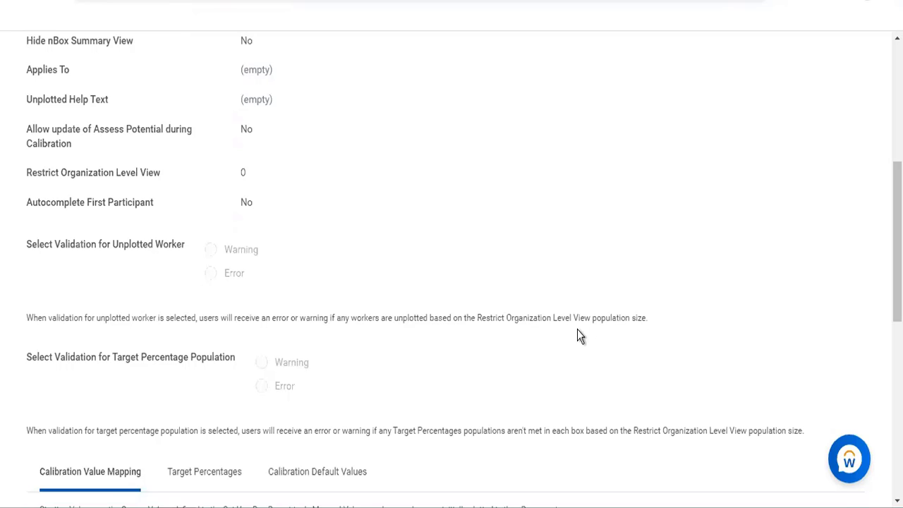
pyautogui.scroll(-1, 577, 329)
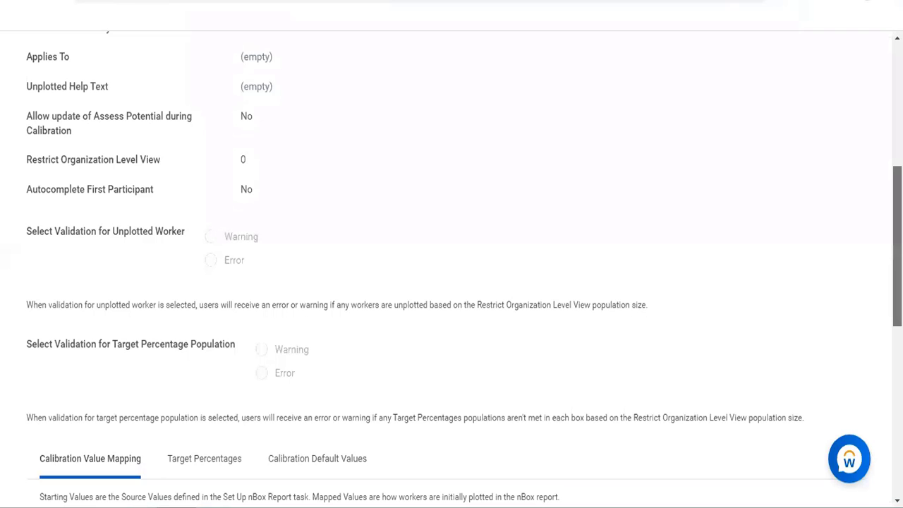
pyautogui.moveTo(897, 247); pyautogui.dragTo(897, 175)
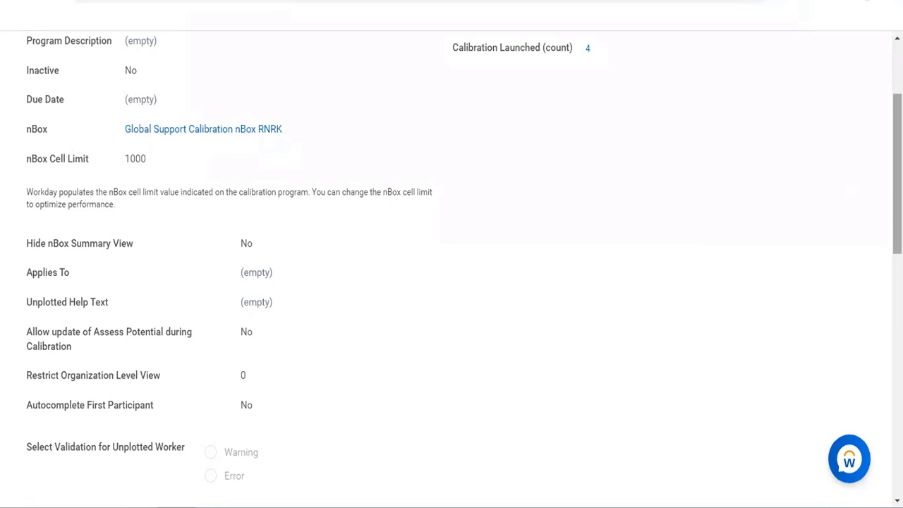
pyautogui.scroll(-3, 522, 354)
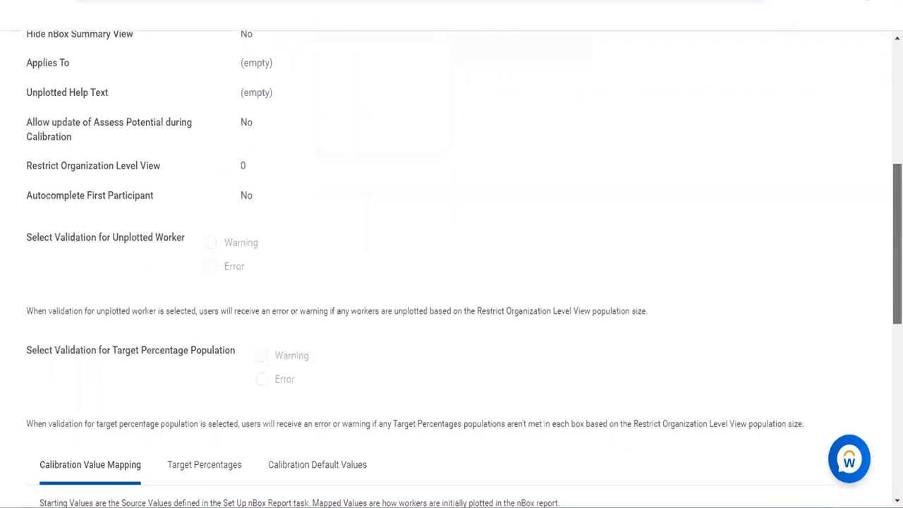
pyautogui.scroll(-1, 464, 268)
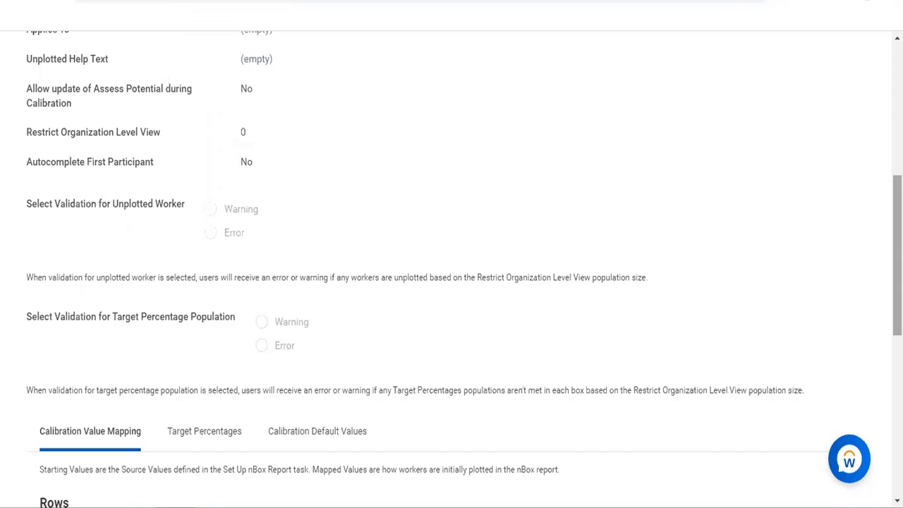
pyautogui.scroll(-3, 451, 282)
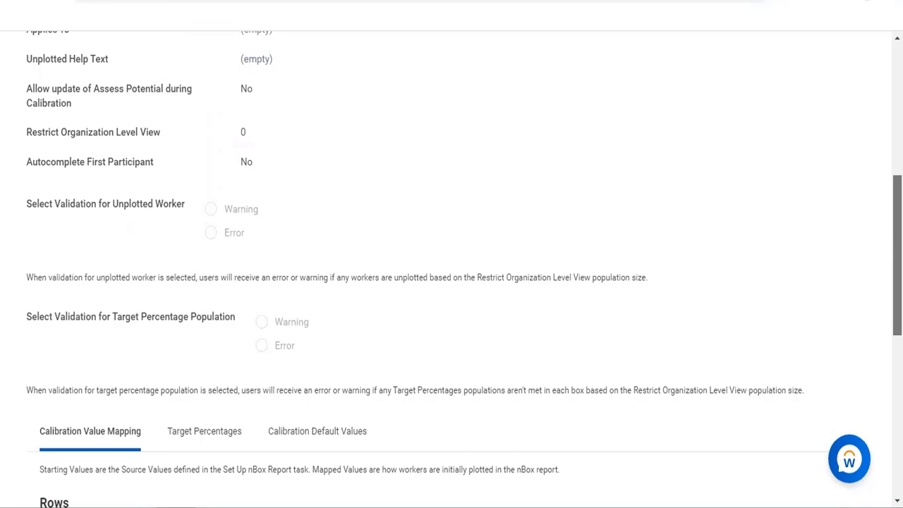
# - Review the Calibration Value Mapping, comparing the starting and mapped values for the rows and the rating columns from Unsatisfactory to Outstanding
pyautogui.scroll(-1, 376, 326)
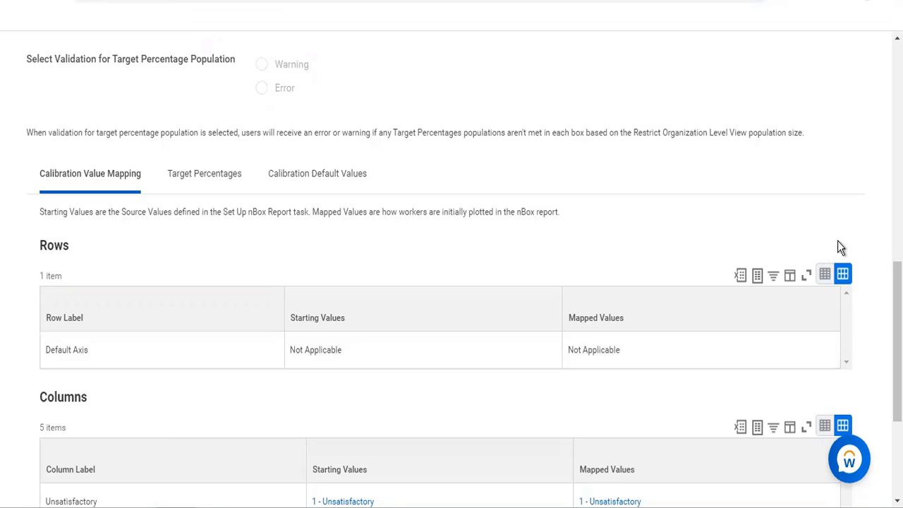
pyautogui.scroll(-2, 898, 338)
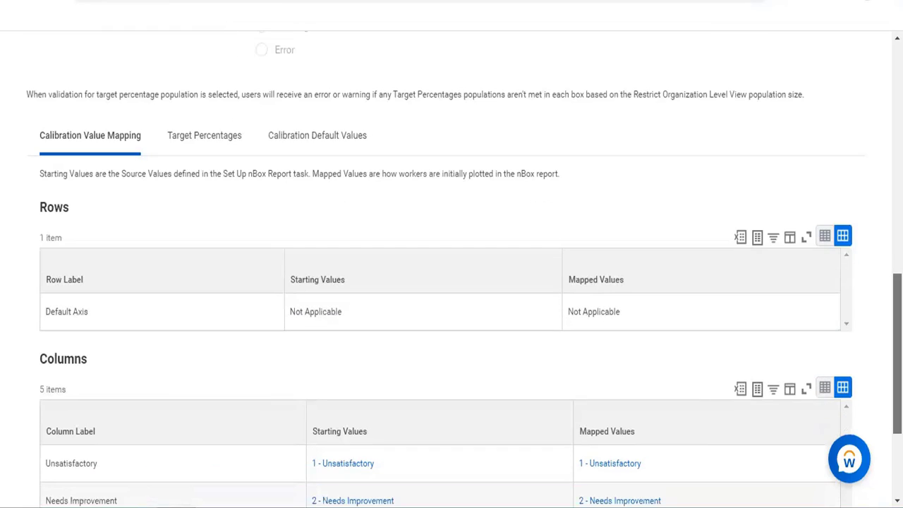
pyautogui.scroll(-1, 330, 317)
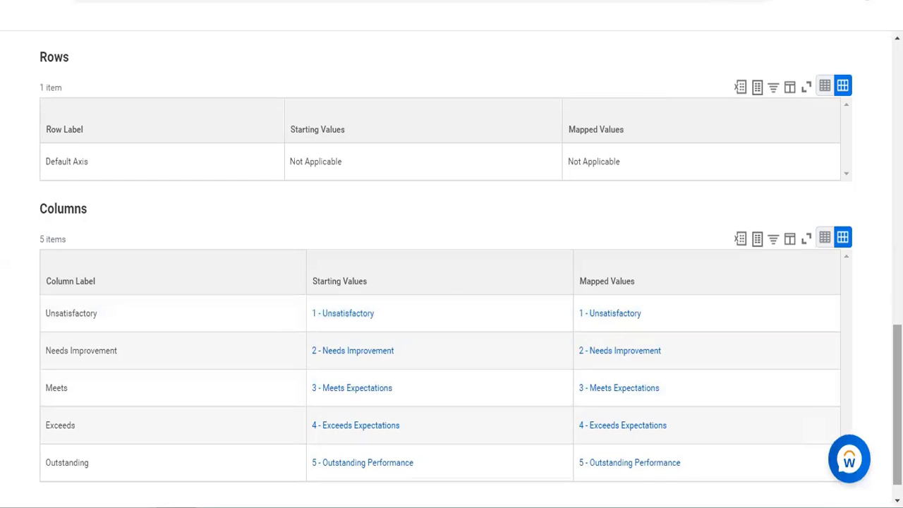
pyautogui.scroll(-1, 509, 357)
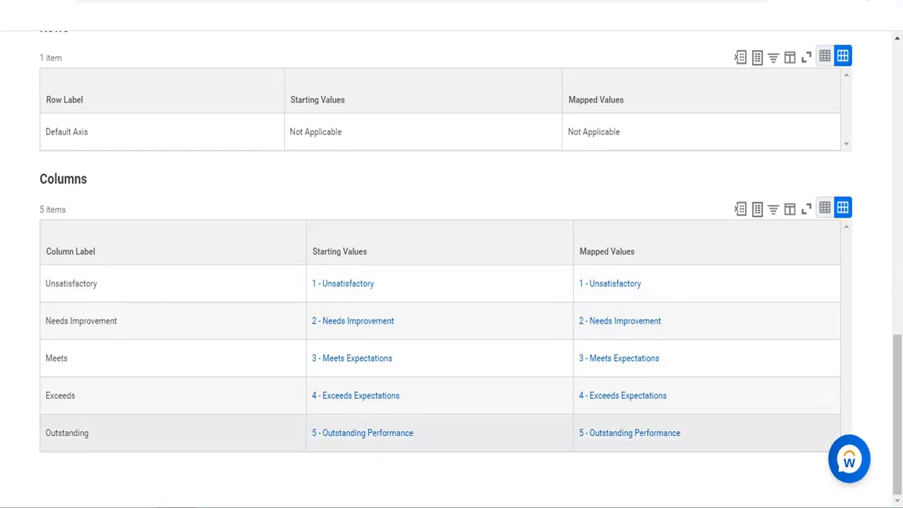
pyautogui.scroll(1, 451, 263)
pyautogui.scroll(1, 452, 263)
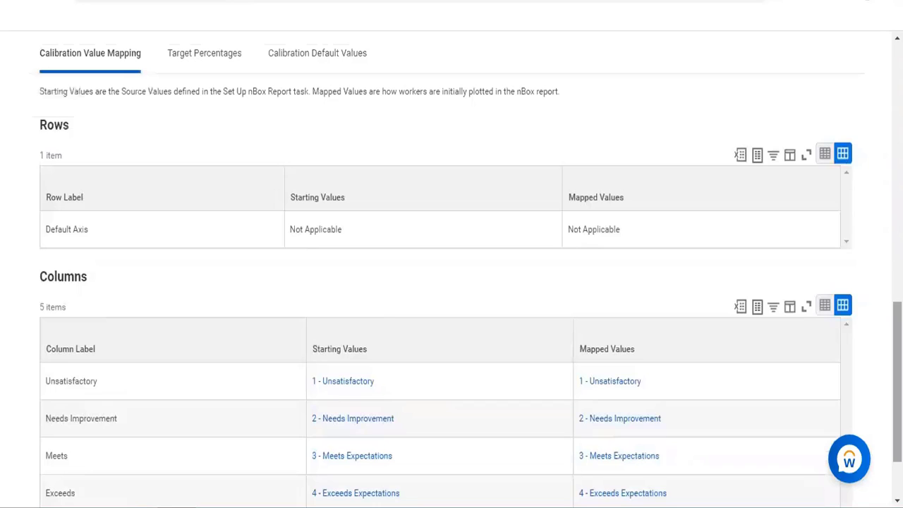
pyautogui.scroll(-1, 451, 263)
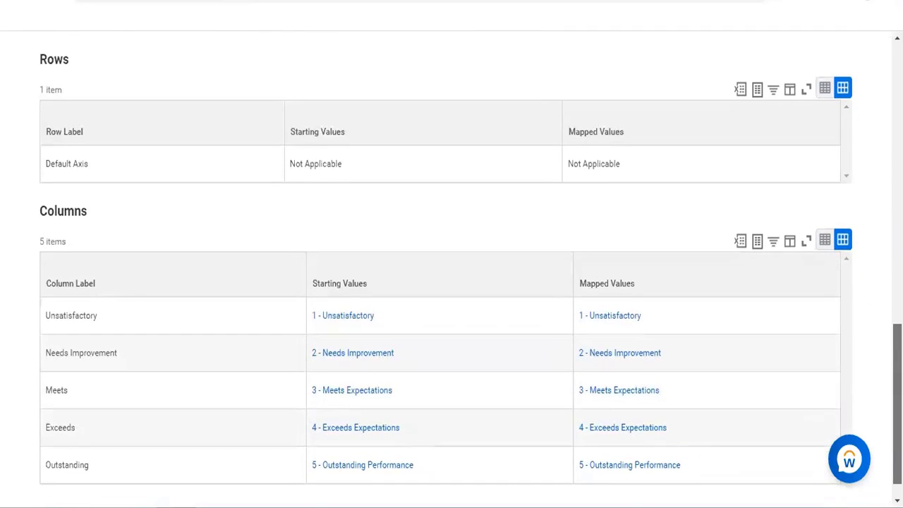
pyautogui.scroll(2, 418, 286)
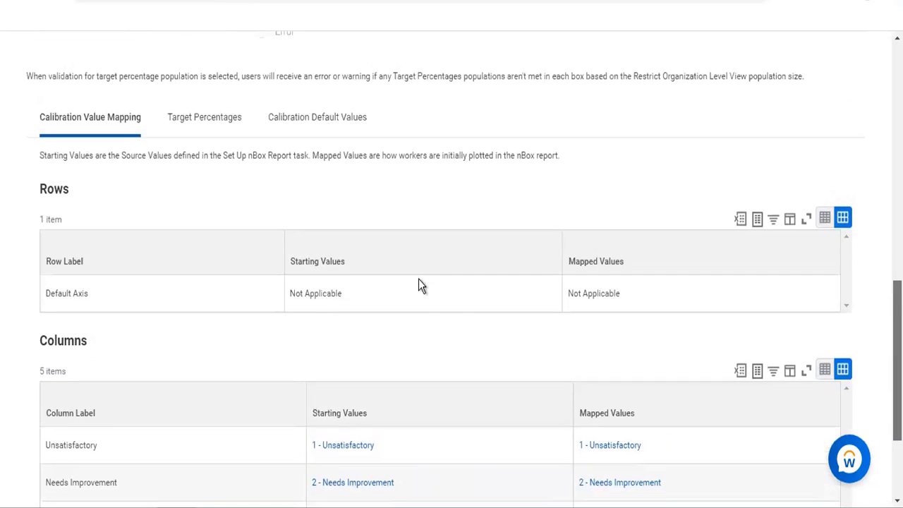
pyautogui.scroll(3, 418, 279)
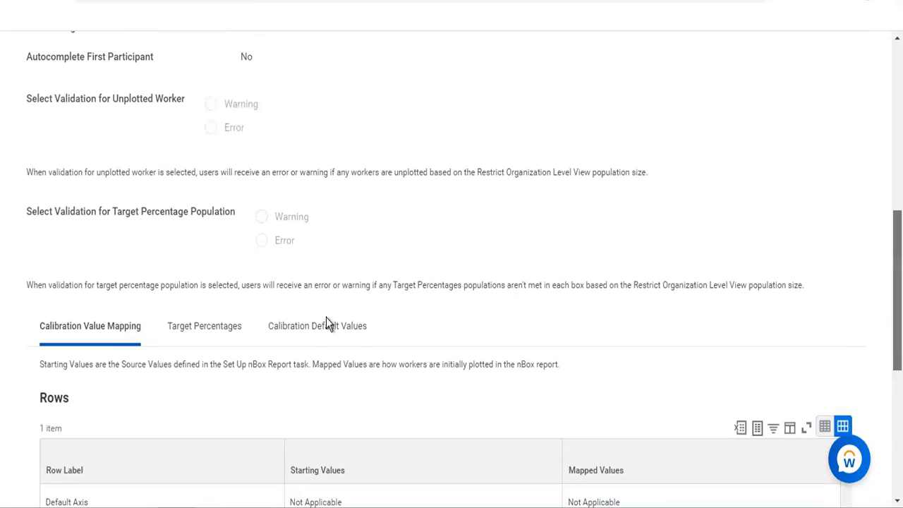